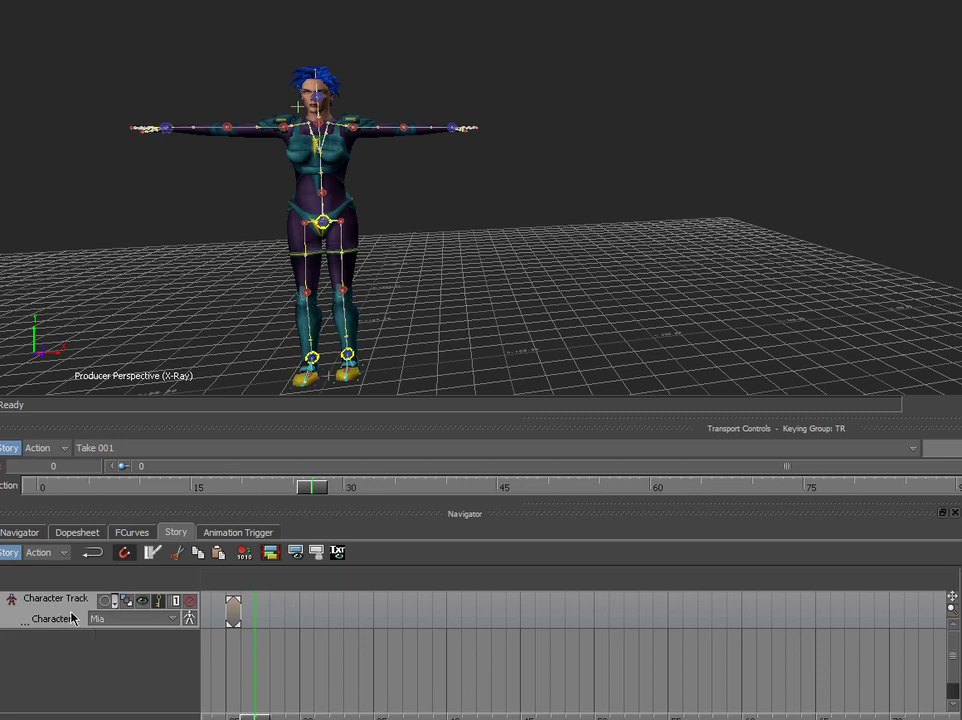
Select Mia's character track and switch its Keys option to the alternate mode and back.
click(266, 624)
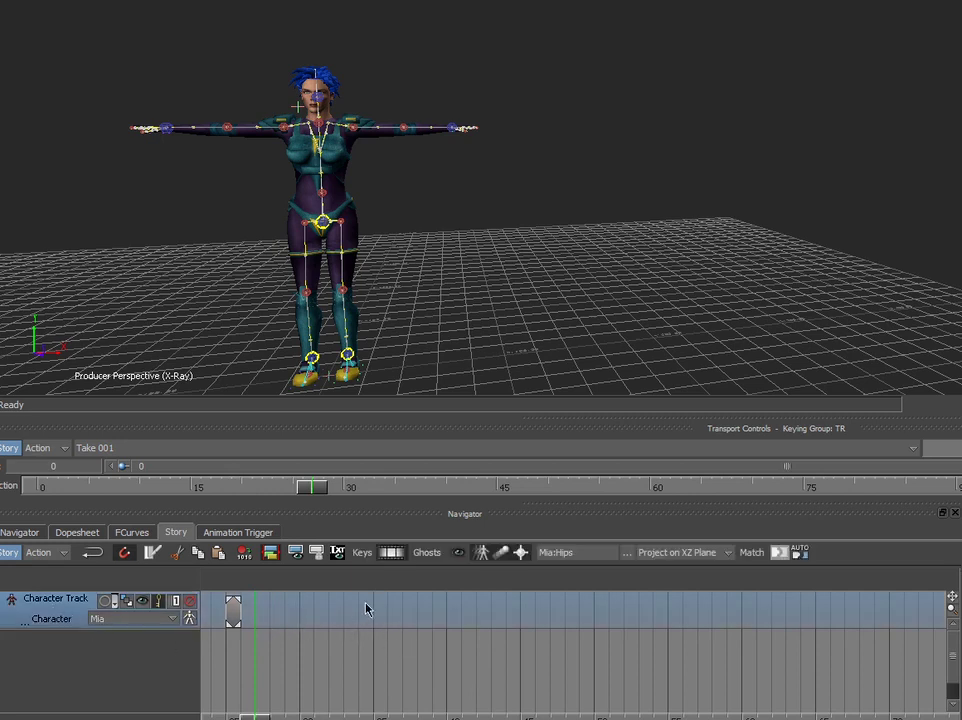
drag(397, 527, 414, 541)
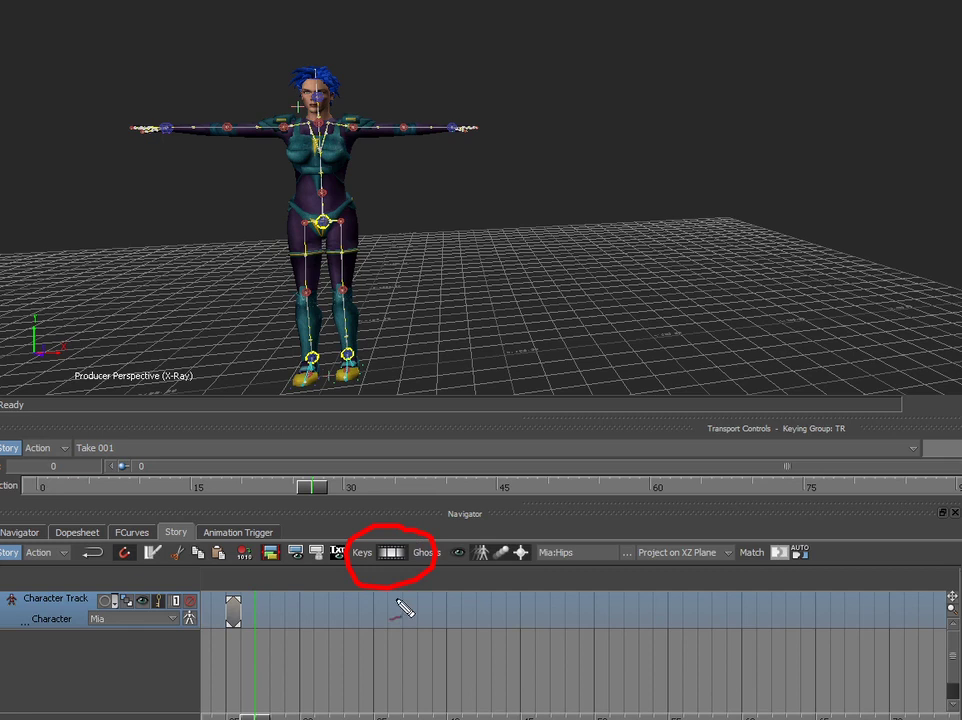
drag(406, 599, 417, 596)
click(391, 552)
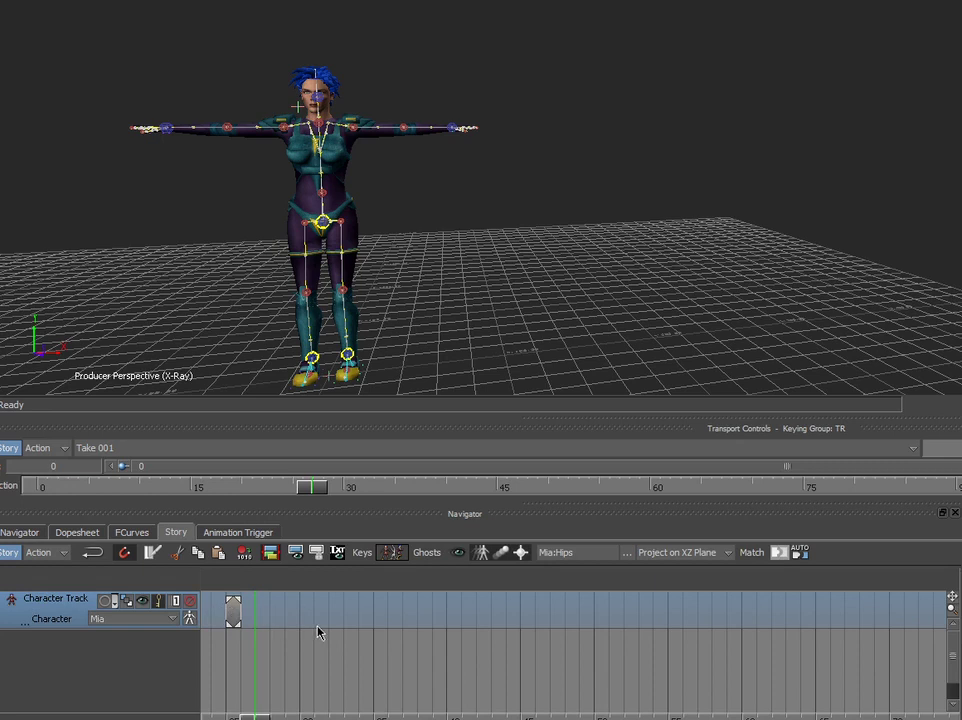
click(388, 554)
At frame 0, rotate Mia's hips so the body leans into a twisted standing pose.
drag(263, 717, 238, 702)
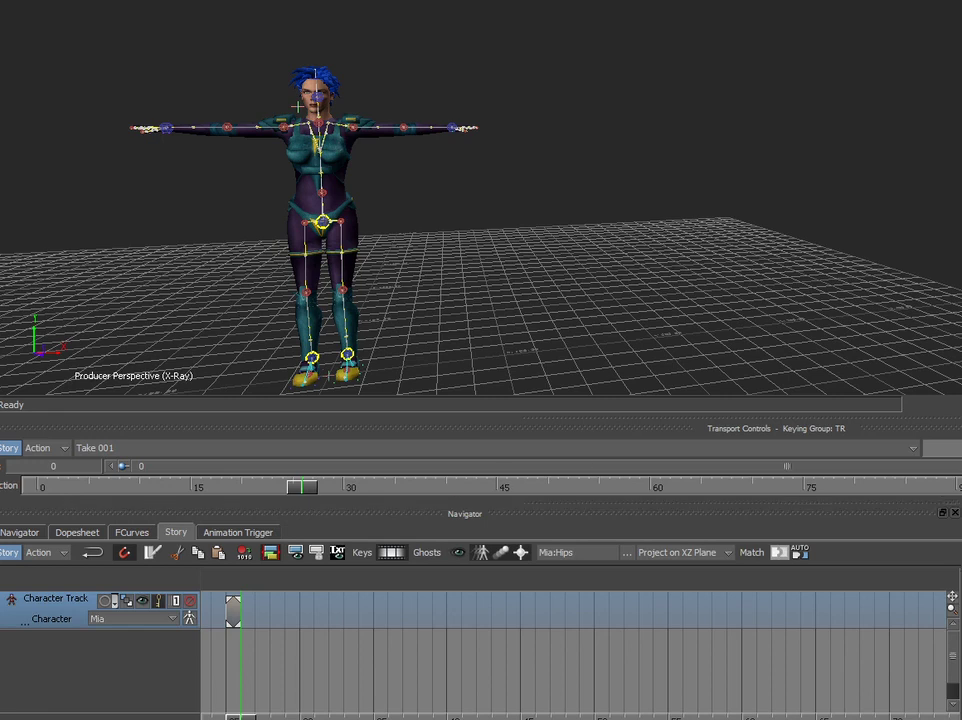
key(Home)
key(a)
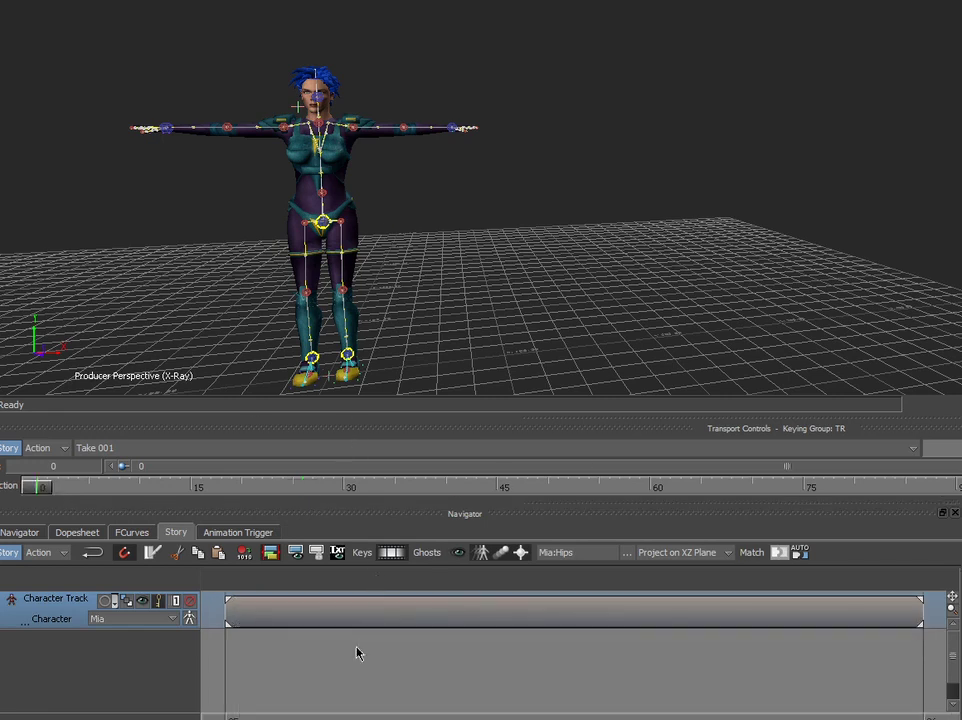
ctrl+drag(587, 655, 40, 670)
ctrl+drag(453, 644, 120, 630)
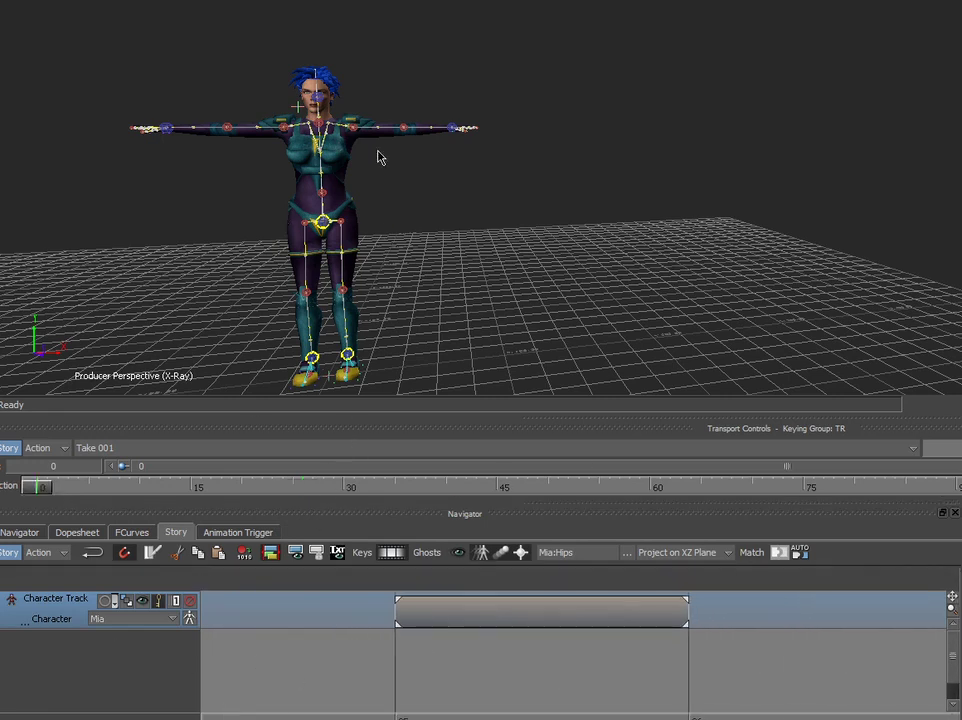
click(326, 228)
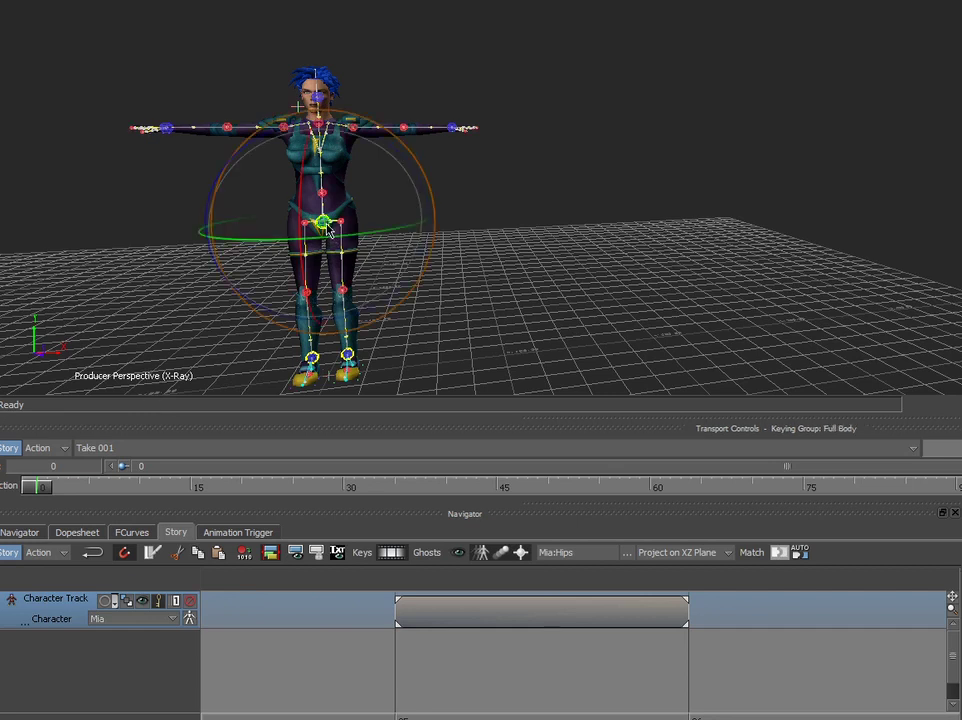
mouse_move(409, 176)
mouse_down()
mouse_move(425, 206)
mouse_move(421, 196)
mouse_up()
At frame 0, lower the right and left wrists from the T-pose down beside the body.
click(167, 130)
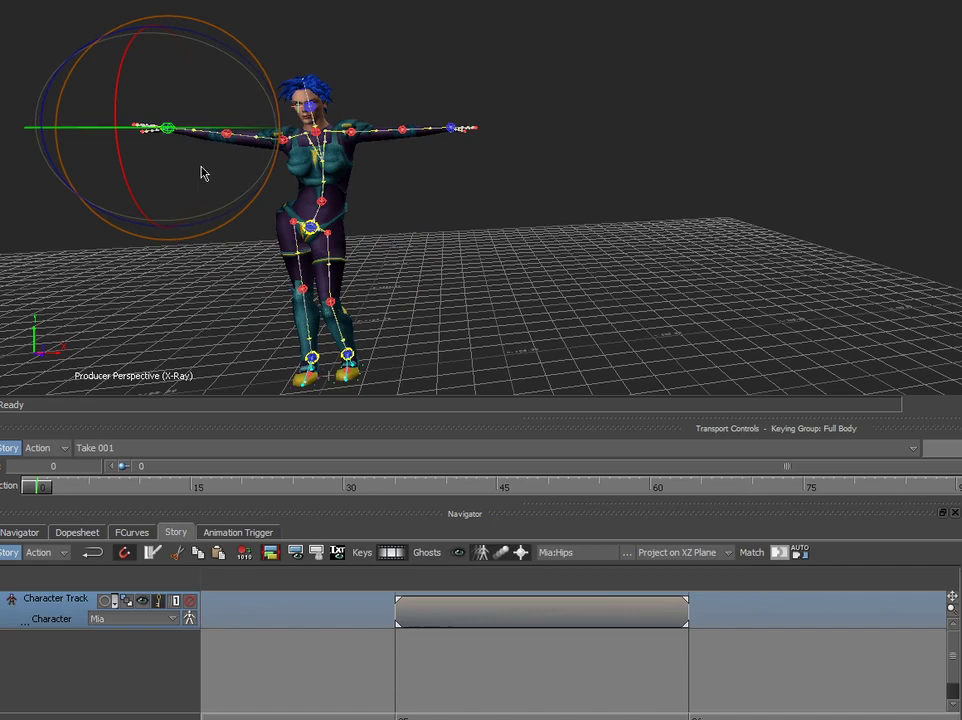
key(t)
drag(167, 130, 252, 184)
click(451, 128)
drag(451, 129, 381, 203)
key(a)
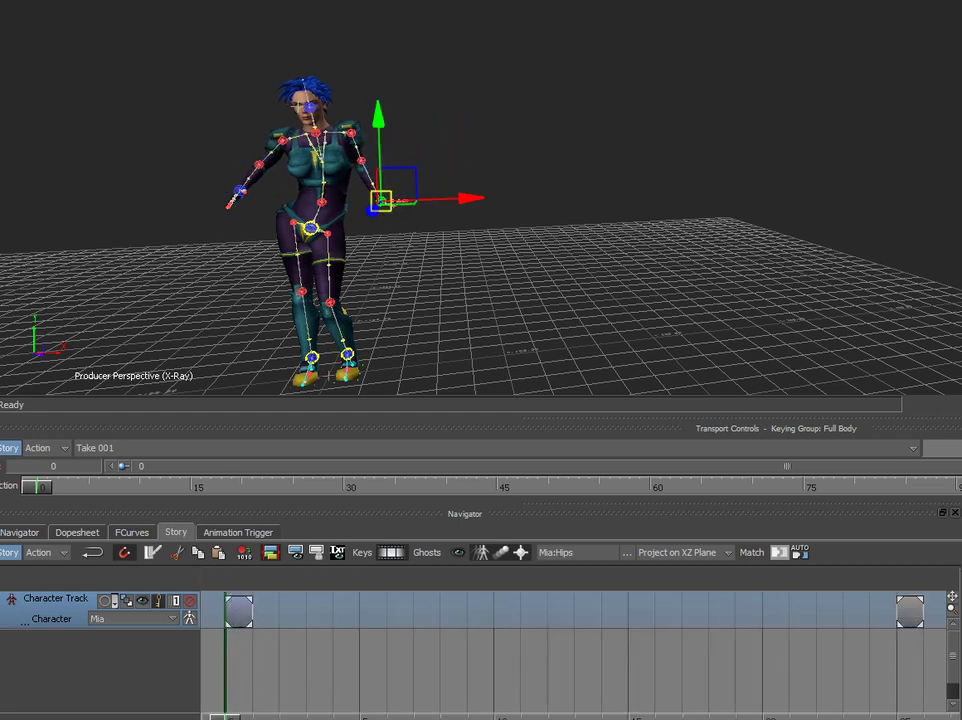
Go to frame 4 and delete the T-pose clip at frame 25 from the character track.
drag(226, 718, 333, 698)
click(913, 617)
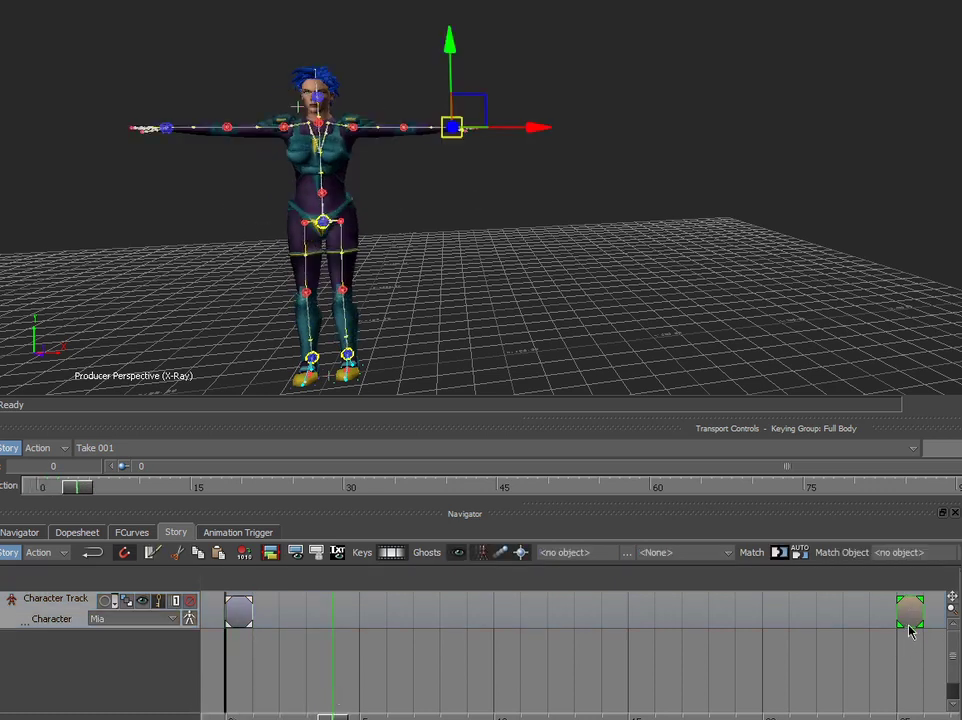
drag(910, 630, 446, 633)
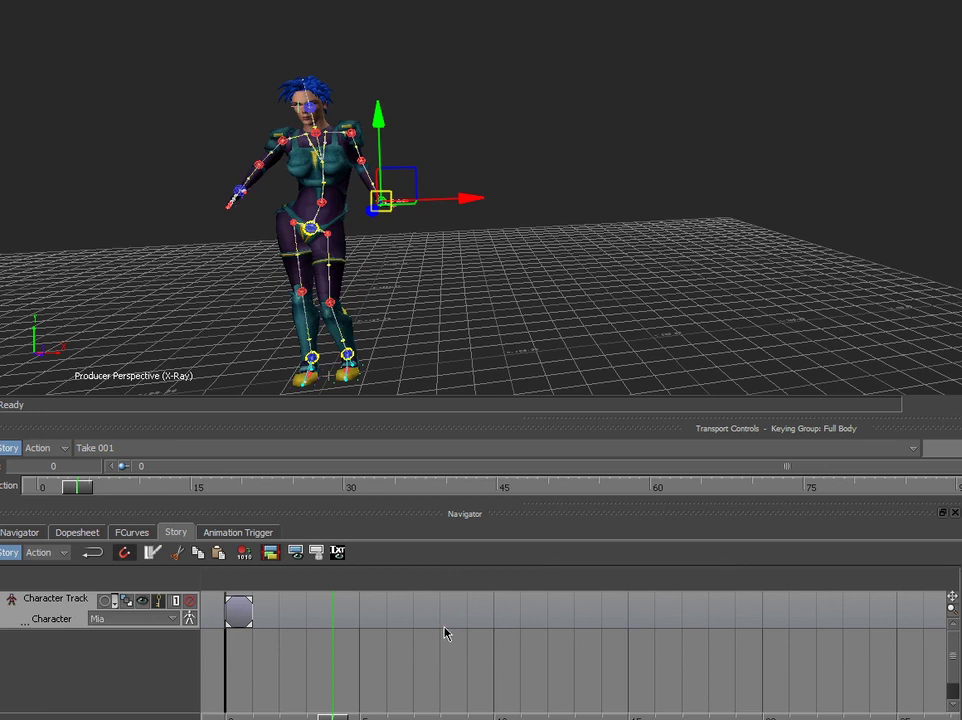
At frame 7, plant the left hand on the floor beside Mia and reach the right hand up across the body.
drag(333, 716, 426, 714)
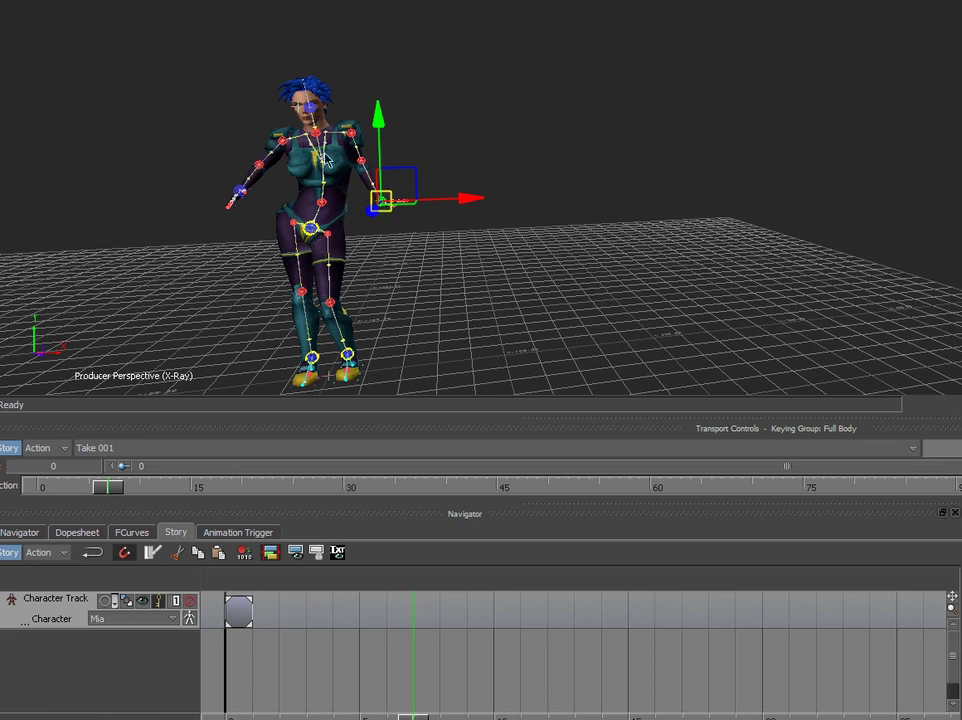
drag(387, 205, 502, 364)
drag(263, 205, 568, 140)
At frame 4, shift Mia's hips up and back toward her starting position, keeping the torso bent over.
drag(420, 706, 340, 634)
click(388, 264)
drag(387, 263, 312, 234)
At frame 4, lift the right knee out behind the body and rotate it to fold the lower leg inward.
key(t)
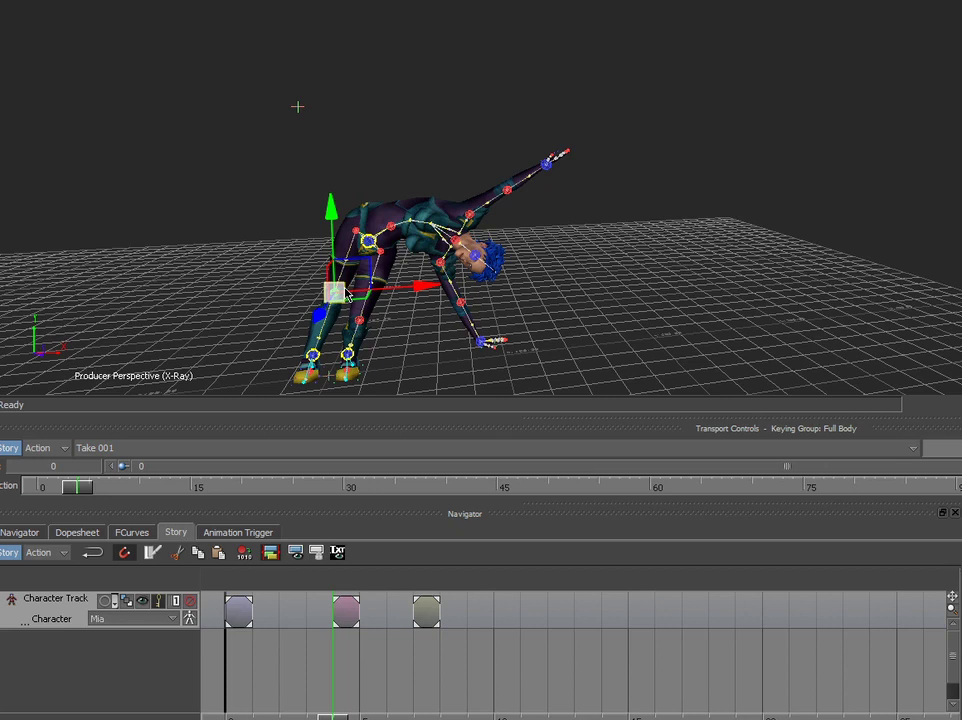
drag(333, 291, 288, 188)
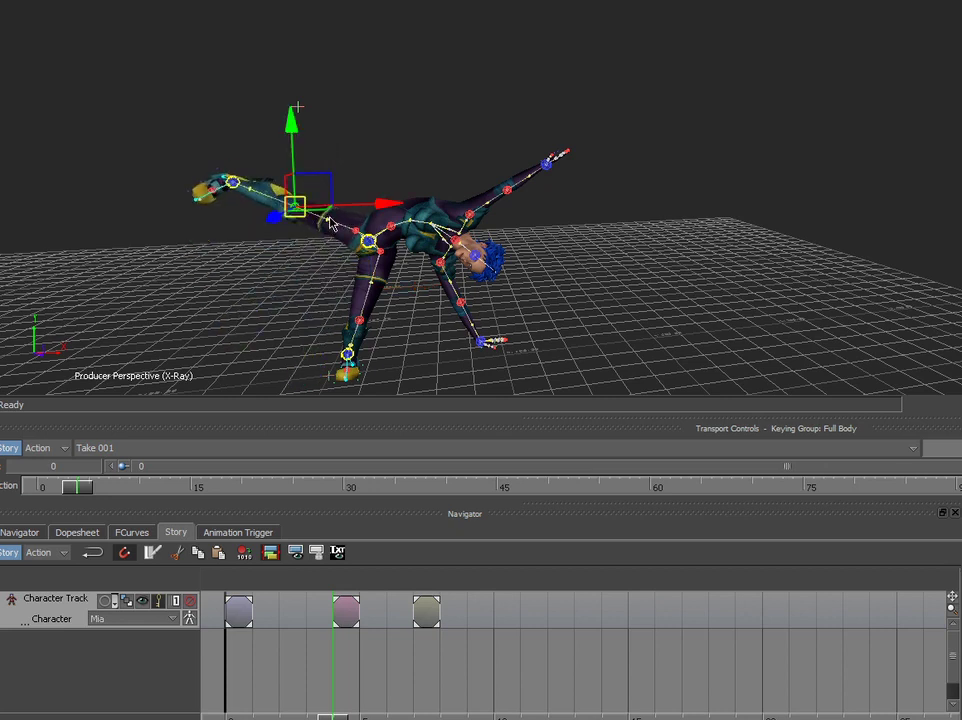
key(r)
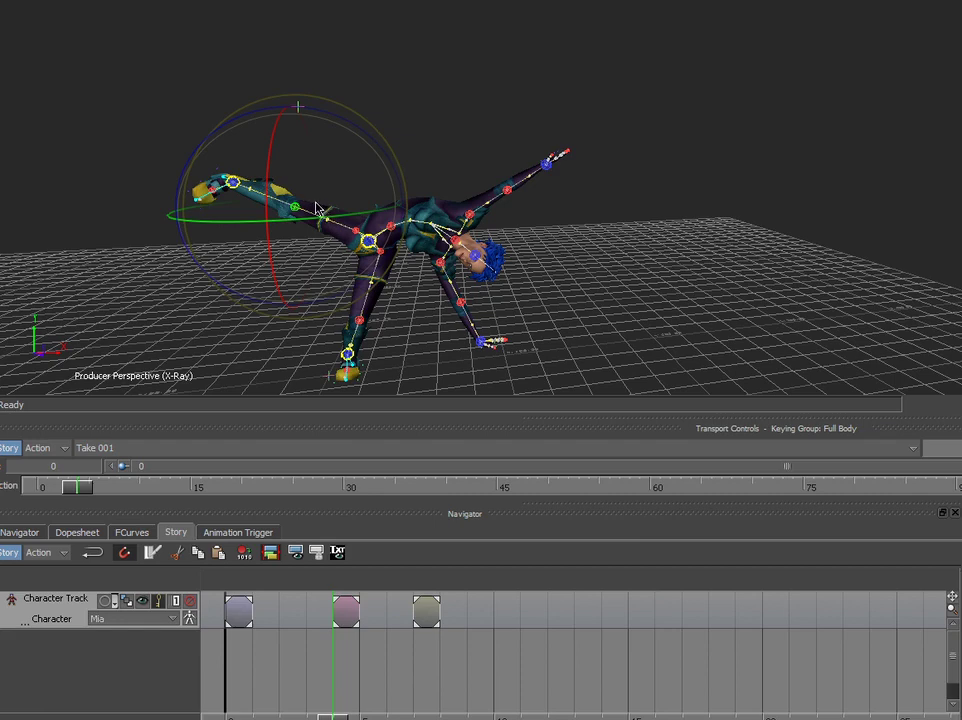
drag(316, 203, 178, 175)
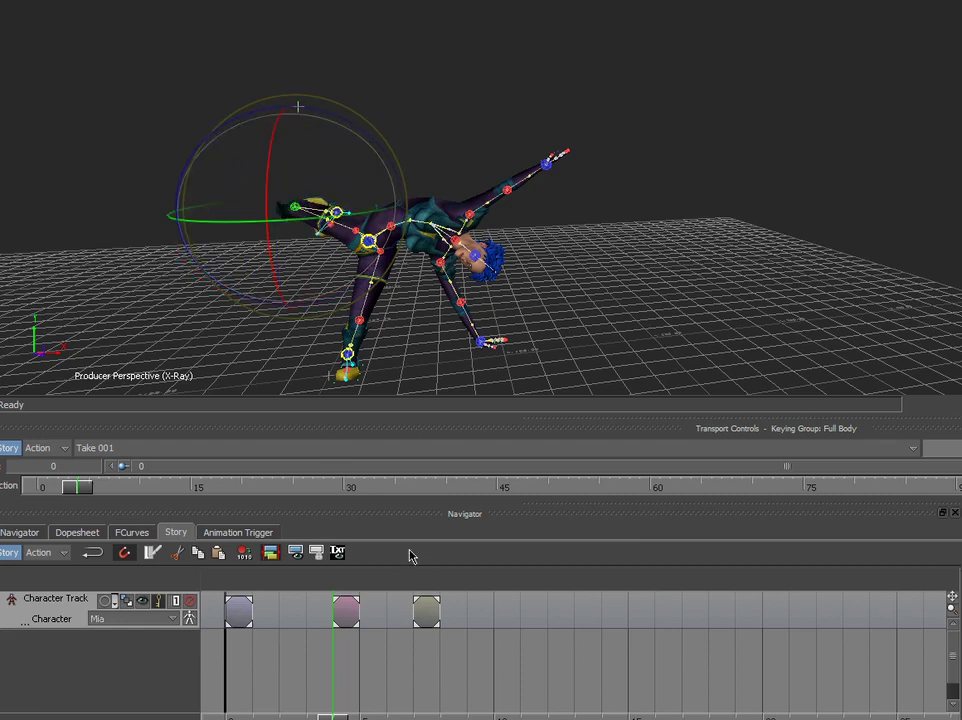
At frame 7, pull the right knee back and up to extend the leg behind the body, and raise the hips.
drag(339, 688, 417, 662)
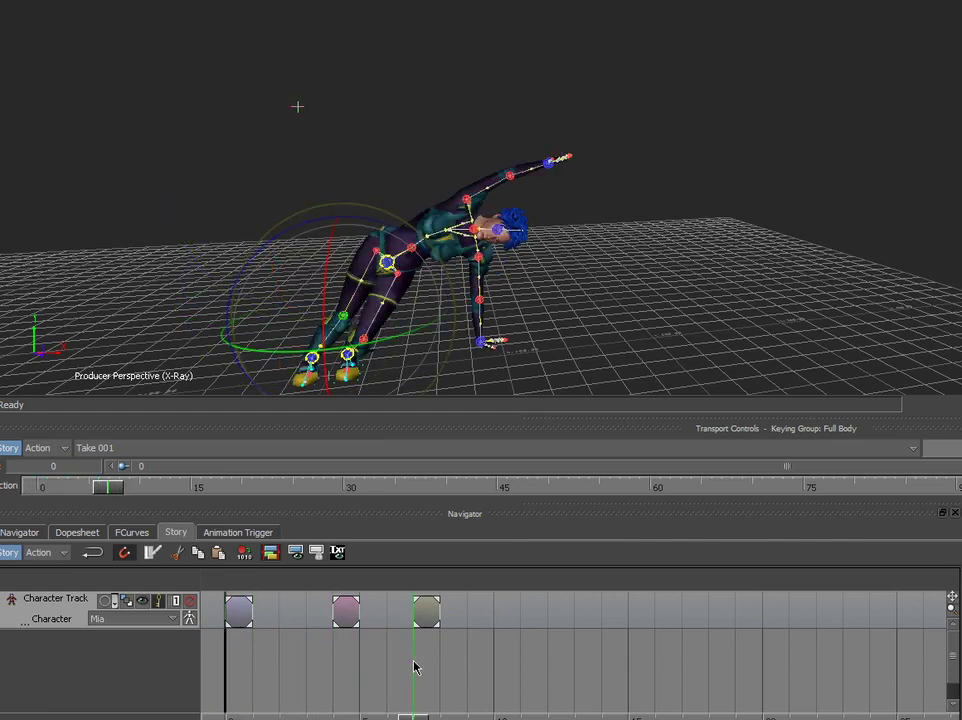
drag(410, 258, 332, 227)
key(t)
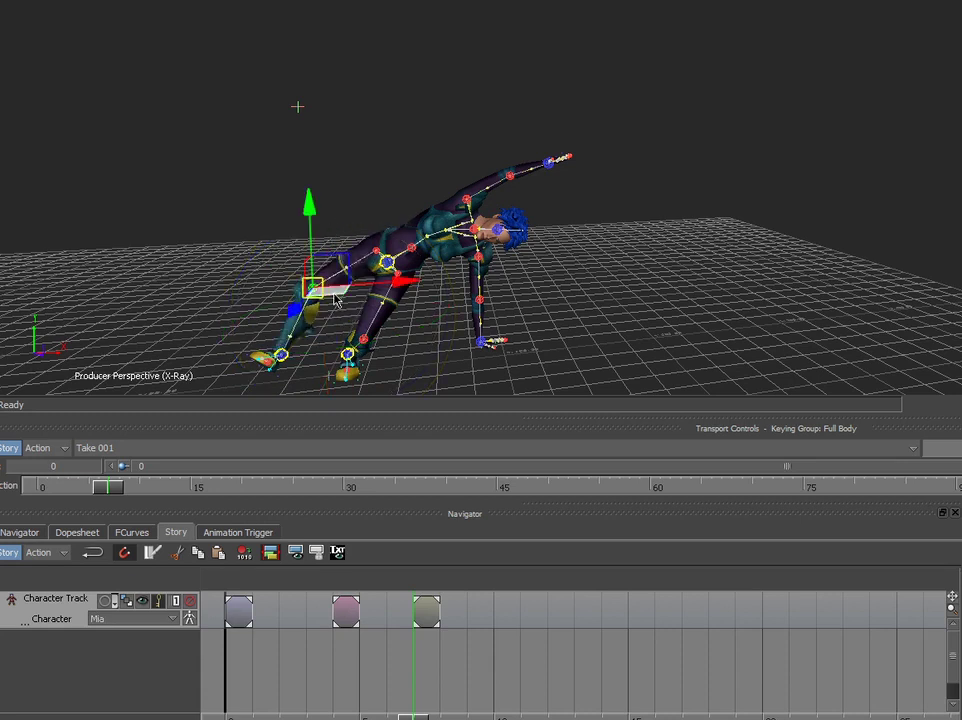
drag(327, 293, 324, 221)
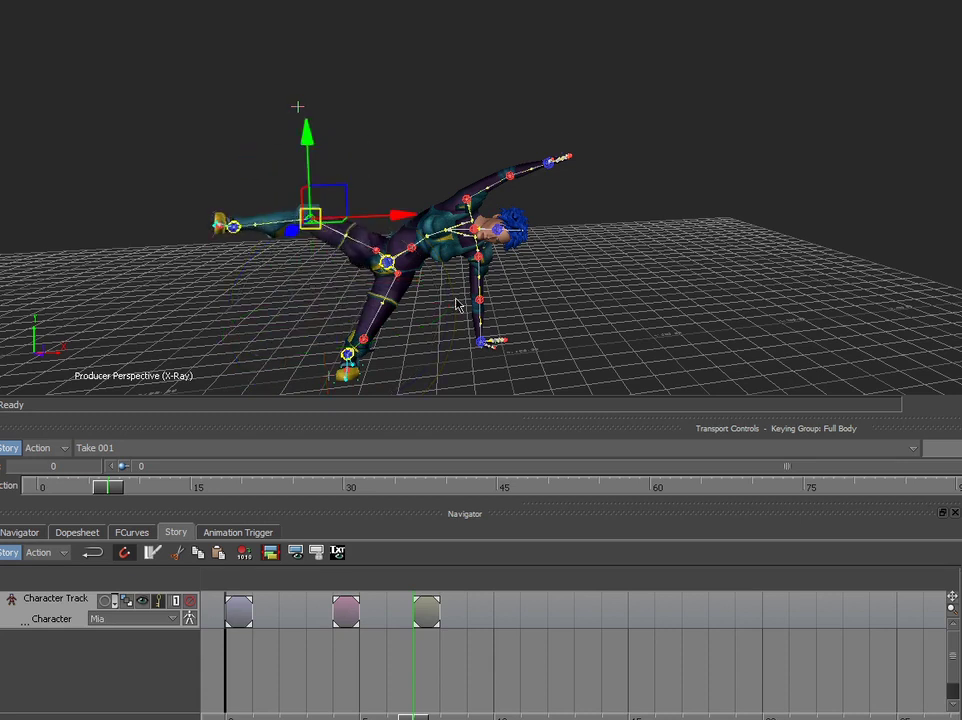
click(392, 264)
drag(392, 264, 393, 228)
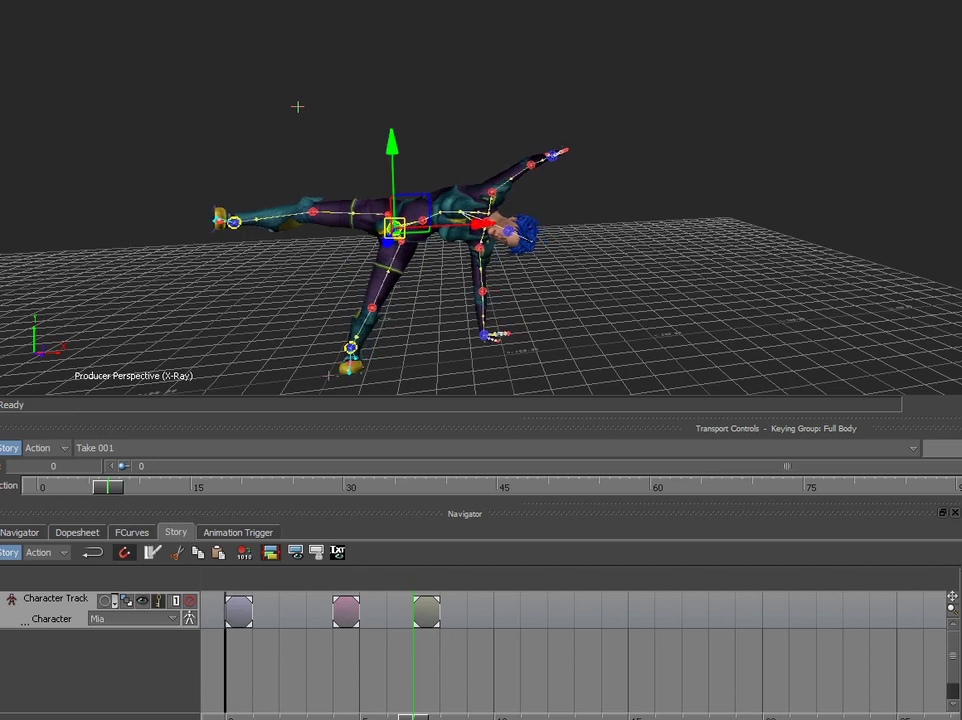
At frame 10, select the left wrist with the hips and rotate the body around the planted hand into an inverted pose.
drag(413, 717, 493, 717)
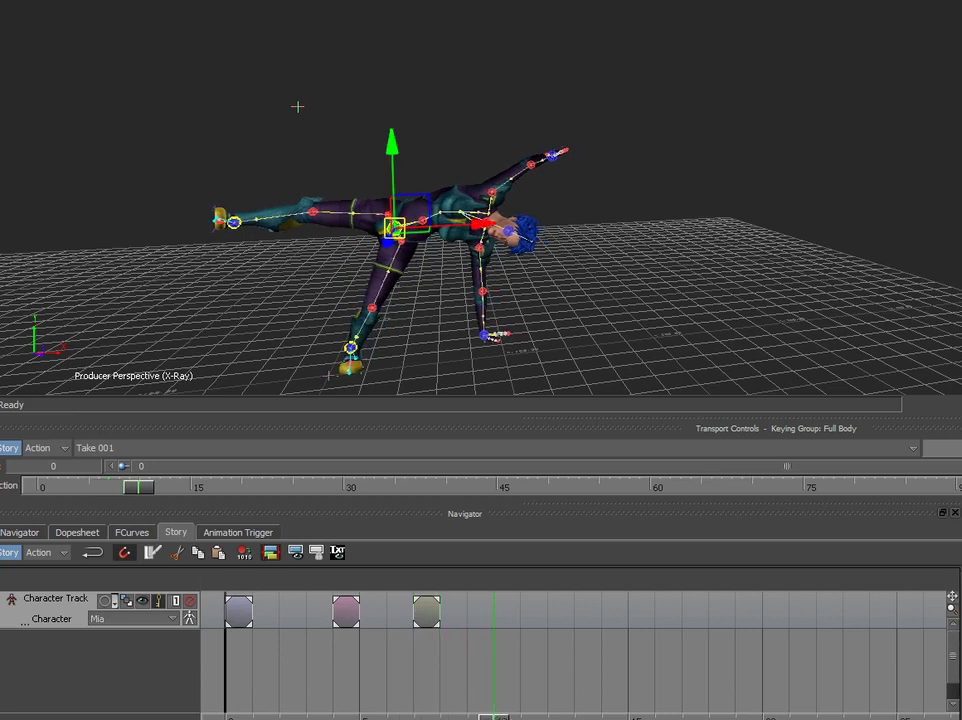
click(486, 336)
key(r)
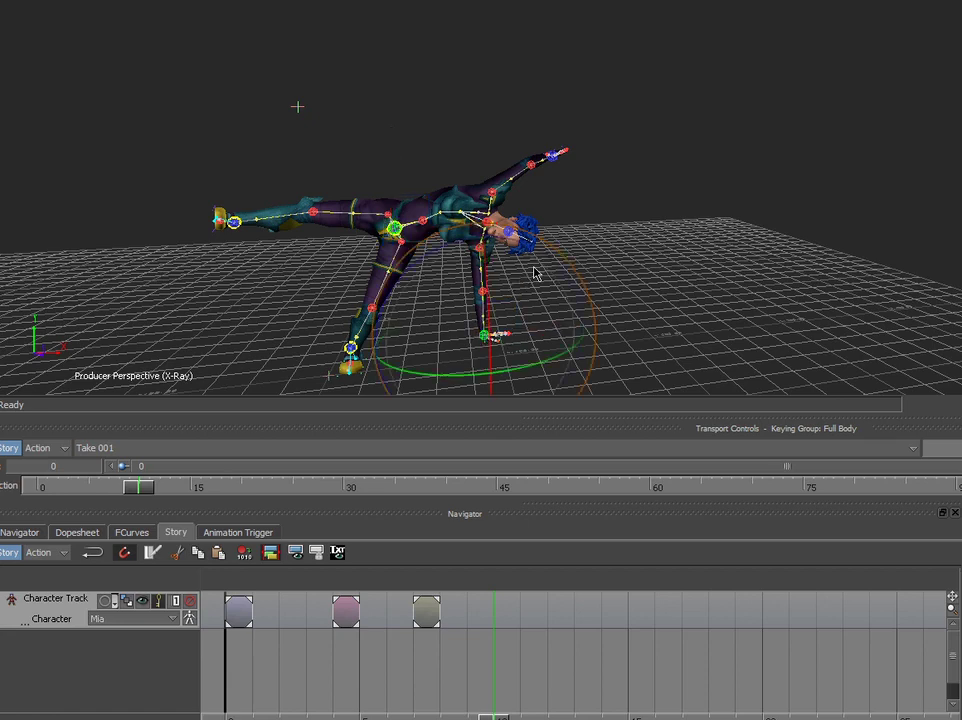
drag(561, 260, 611, 285)
click(571, 191)
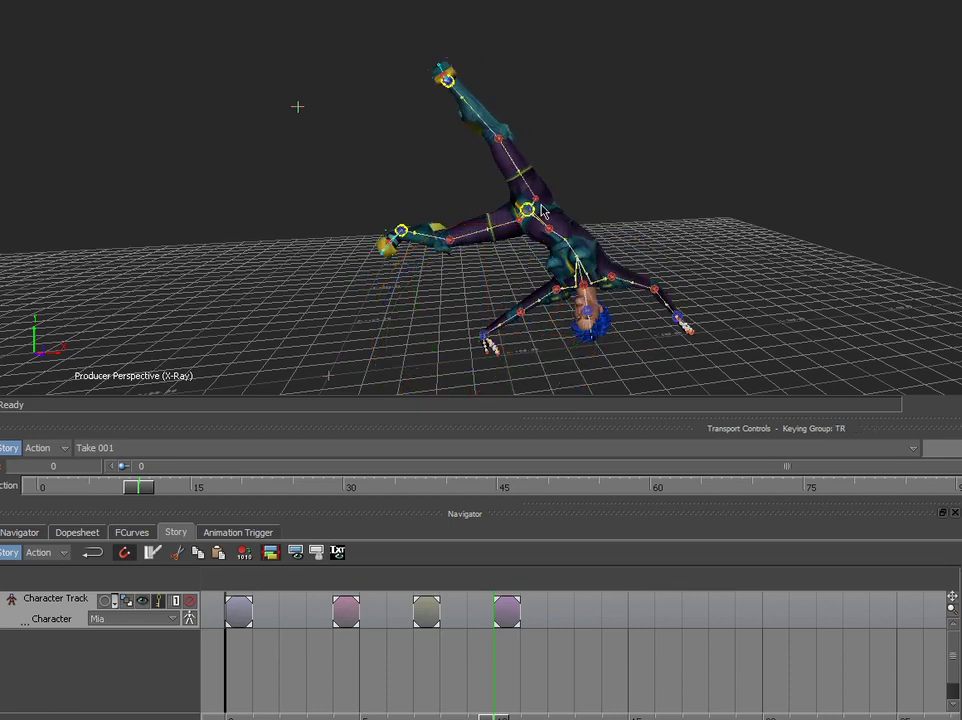
At frame 10, translate the hips slightly and swing the right foot over to the far side of the body.
click(533, 214)
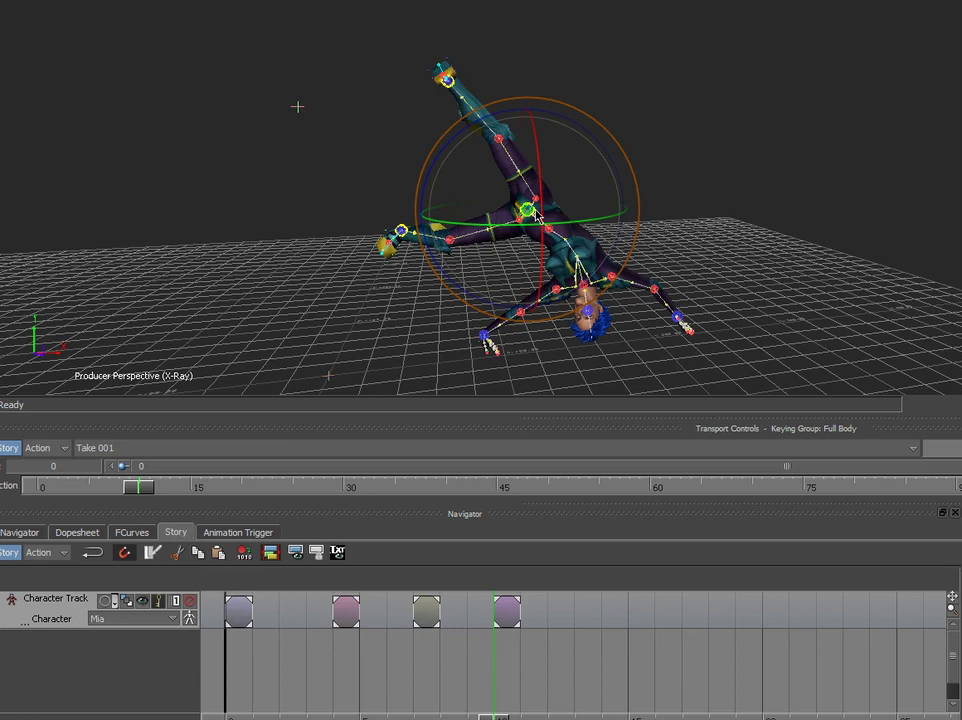
key(t)
drag(566, 209, 578, 202)
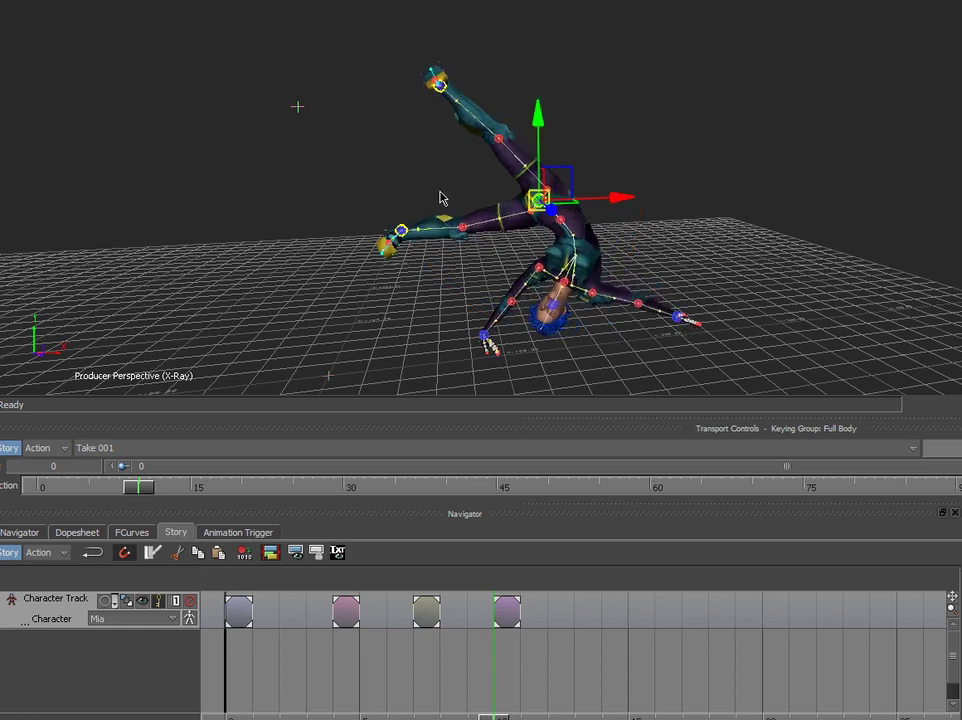
click(407, 238)
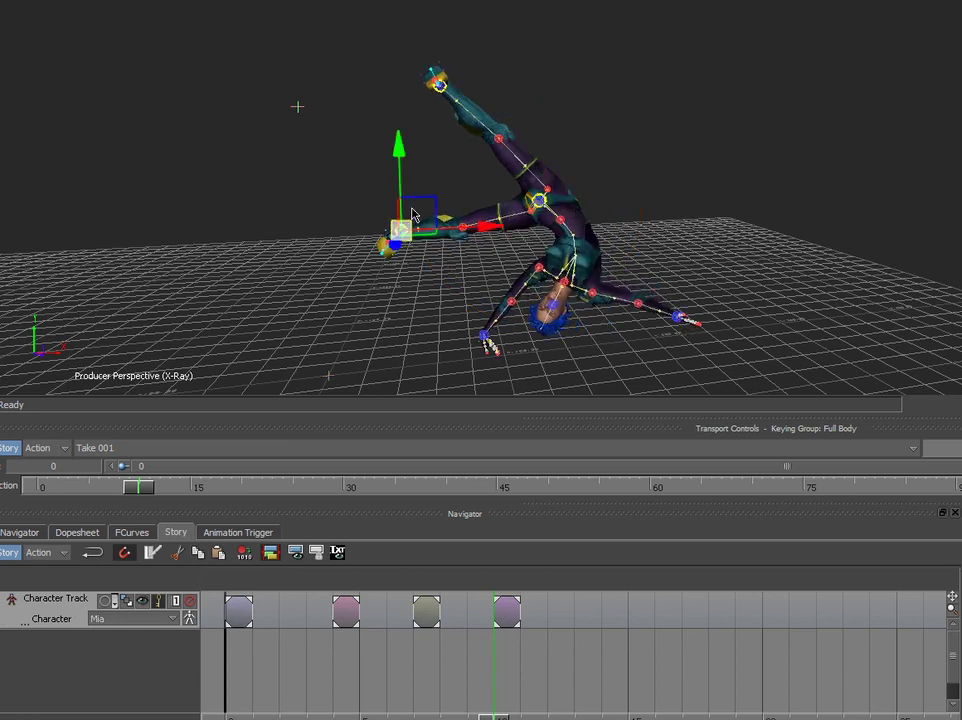
click(442, 88)
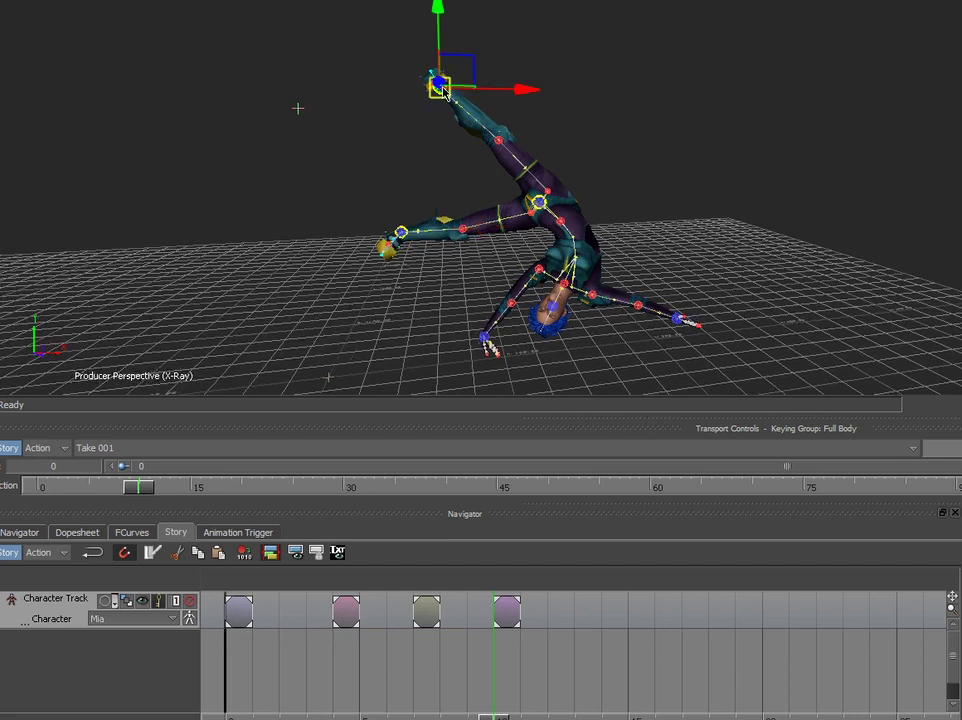
drag(442, 88, 644, 131)
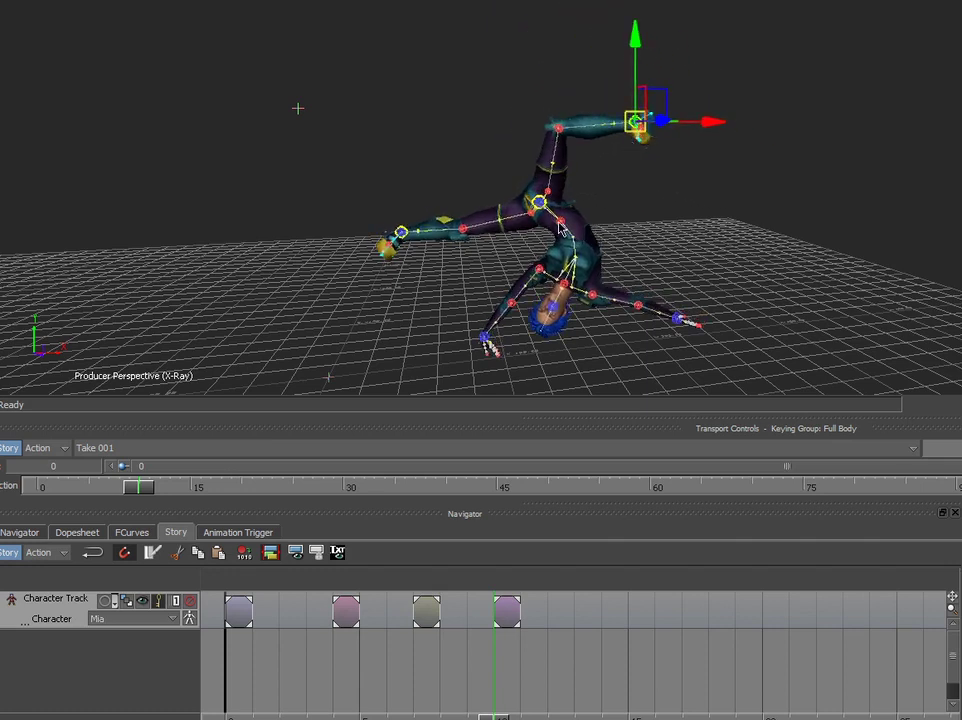
At frame 10, nudge the hips back slightly and rotate the neck-base joint to realign the shoulders and upper torso.
click(540, 203)
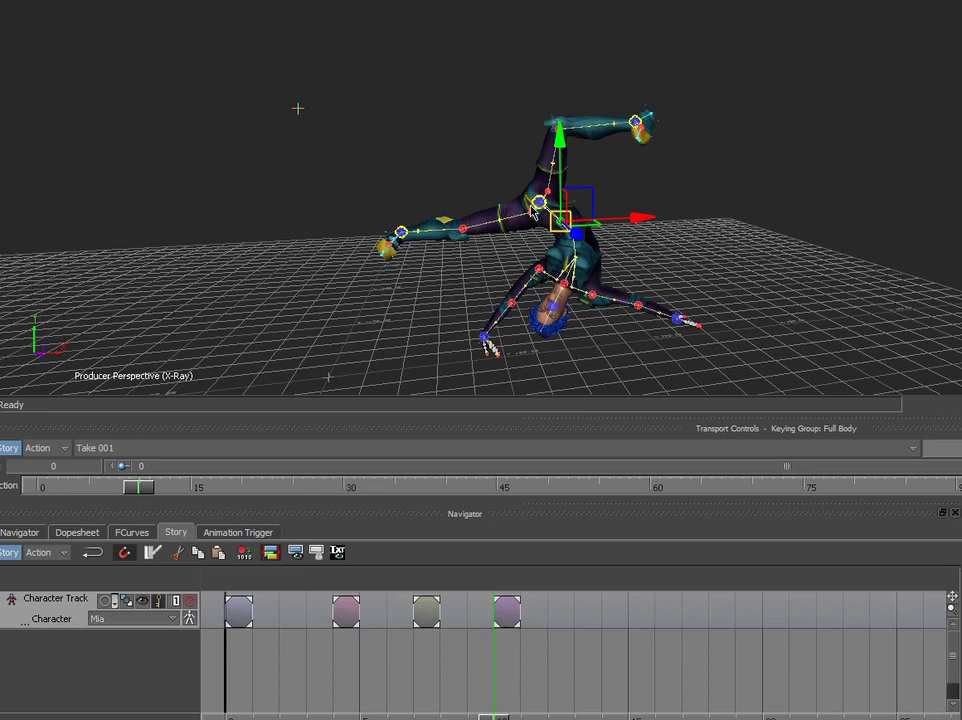
drag(537, 204, 530, 204)
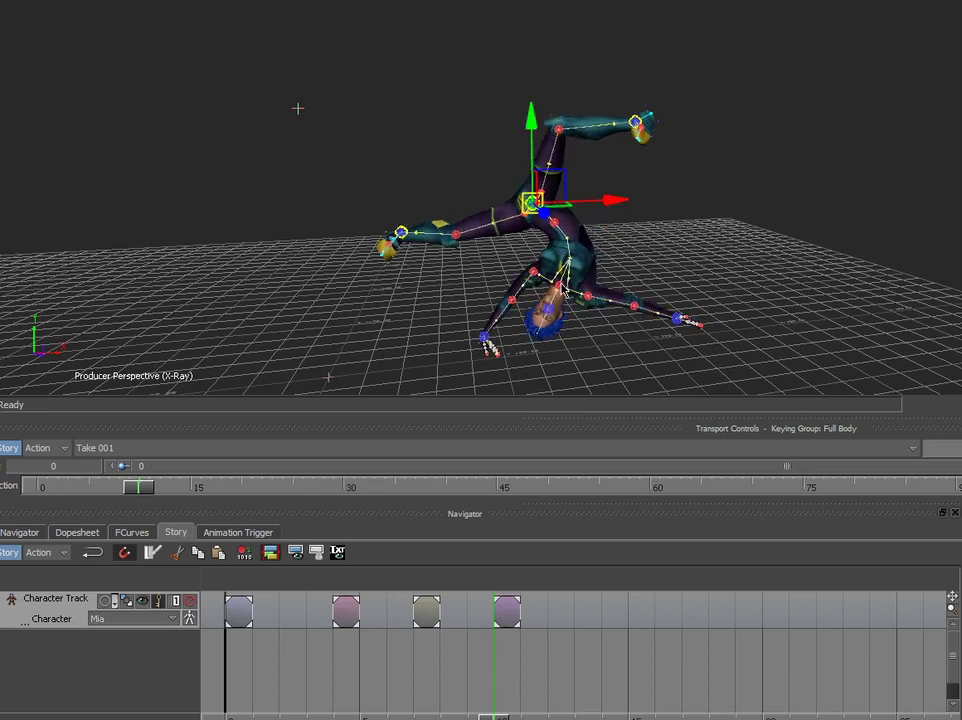
click(560, 285)
key(r)
drag(627, 215, 584, 191)
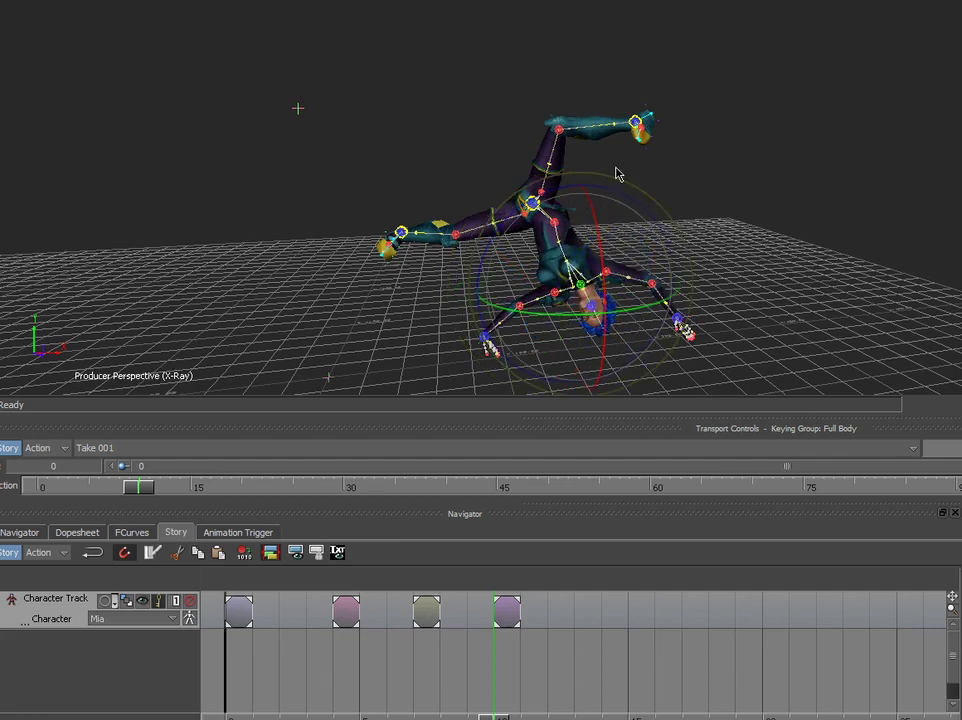
At frame 10, raise the left knee above the hips to lift the leg, and rotate the head.
click(456, 238)
key(t)
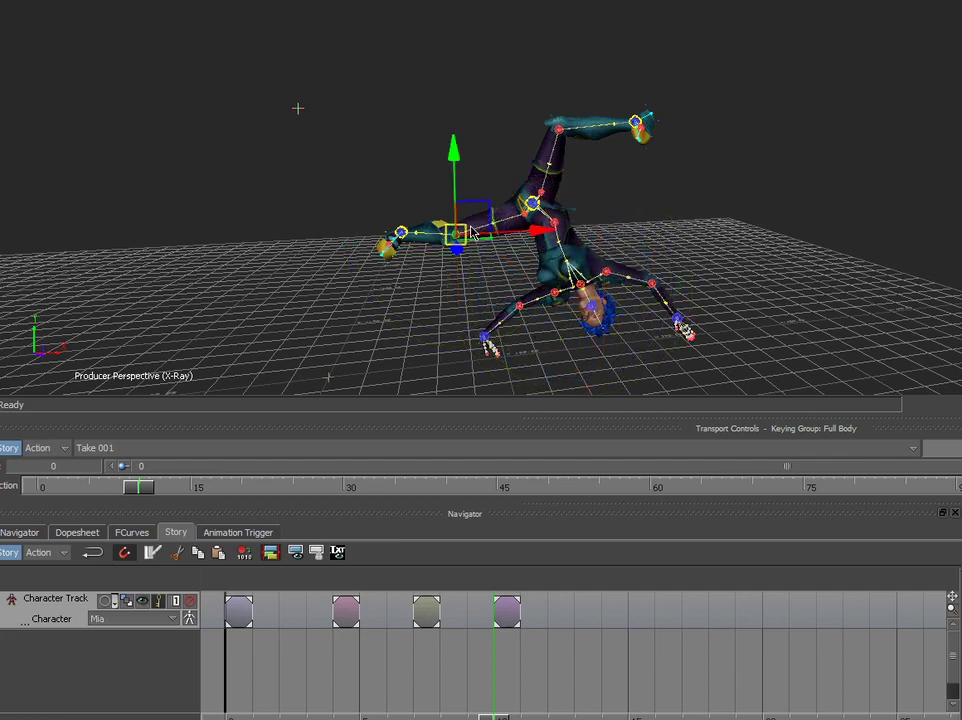
drag(461, 229, 483, 162)
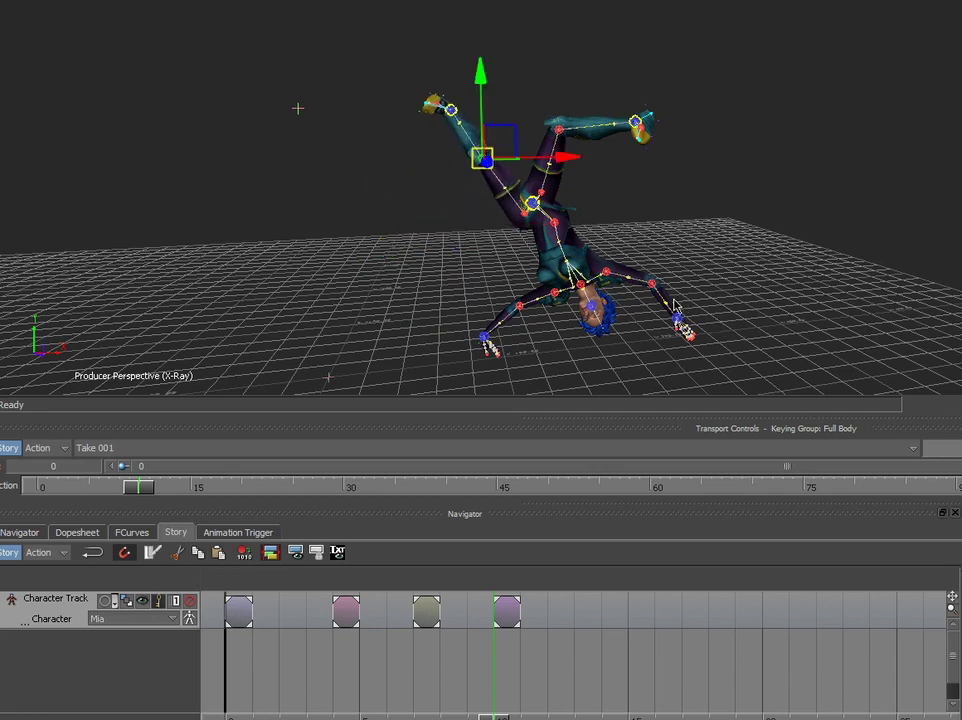
click(594, 309)
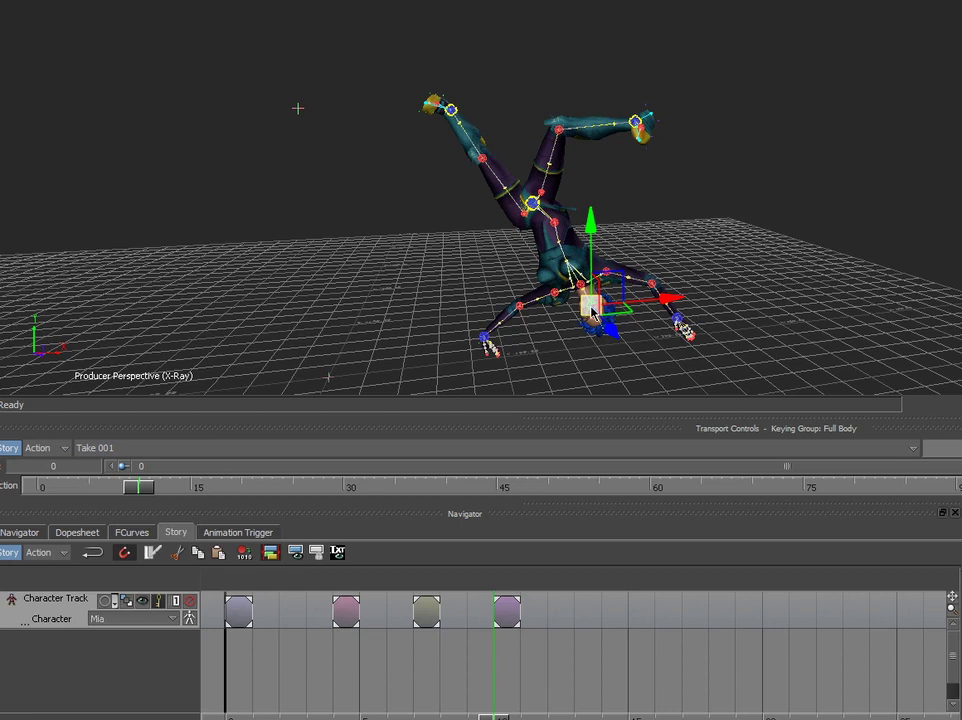
key(r)
mouse_move(661, 320)
mouse_down()
mouse_move(675, 352)
mouse_move(657, 336)
mouse_up()
At frame 10, rotate the right knee joint to swing the lower leg up above the inverted body.
click(560, 131)
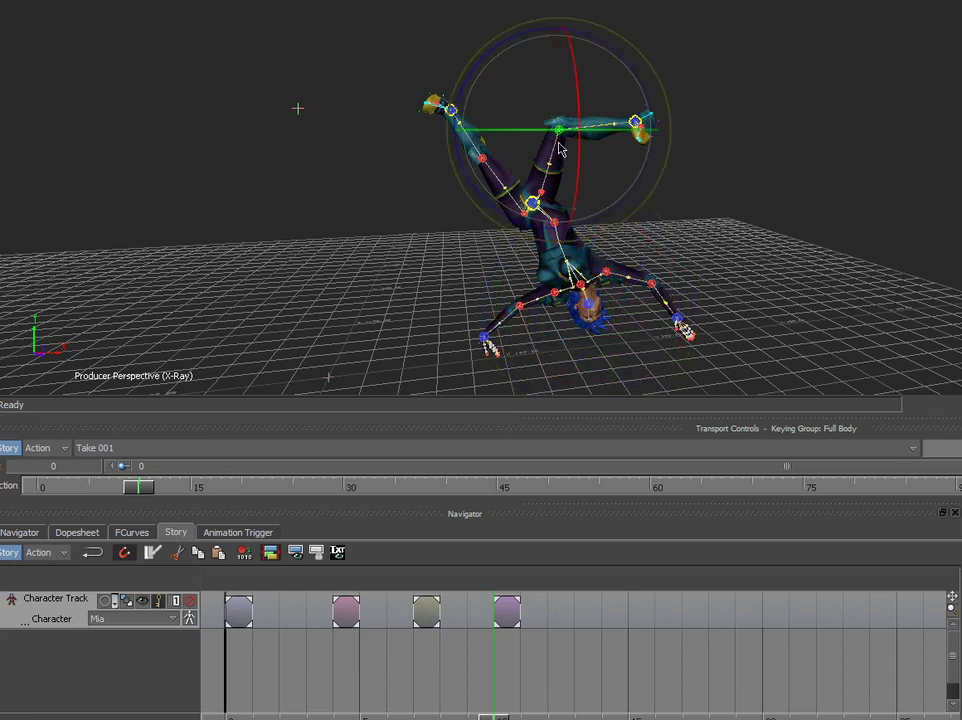
drag(540, 174, 669, 152)
drag(568, 130, 594, 163)
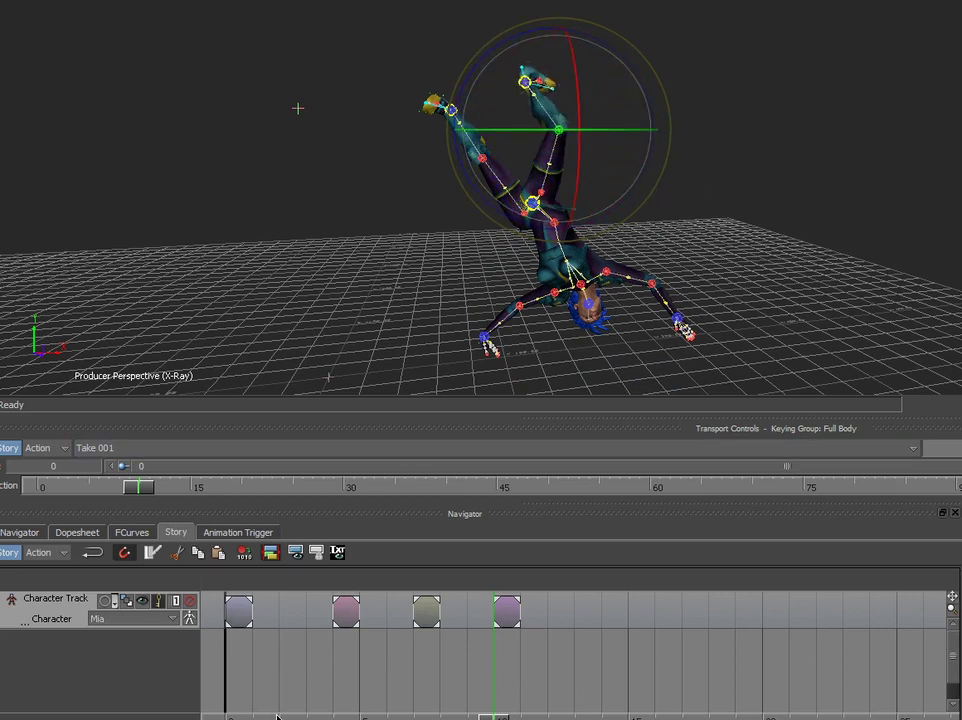
Move the second pose clip on the character track to start at frame 3, and scrub through the poses to check the timing.
drag(494, 714, 290, 676)
click(335, 612)
mouse_move(335, 612)
mouse_down()
mouse_move(292, 622)
mouse_move(322, 623)
mouse_up()
drag(310, 711, 306, 660)
click(434, 612)
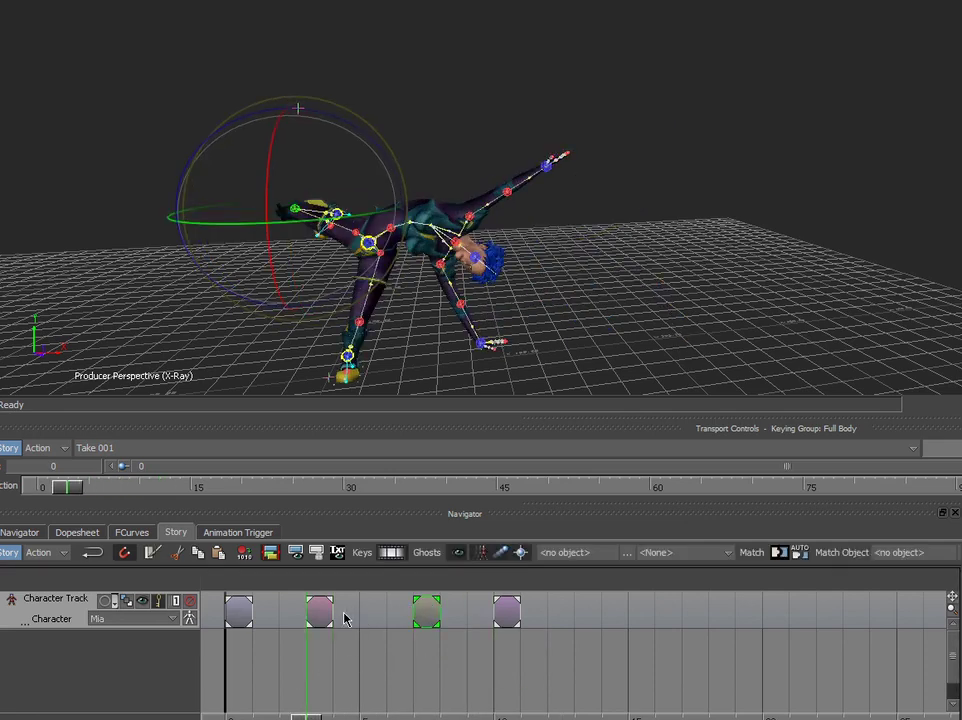
drag(307, 714, 565, 700)
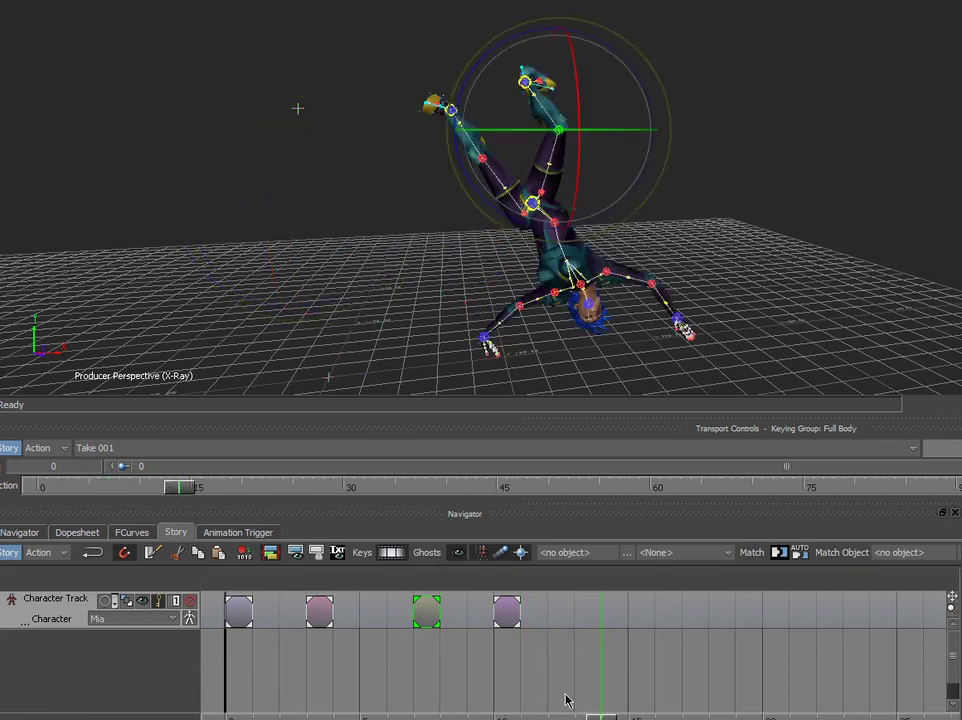
click(510, 614)
click(545, 638)
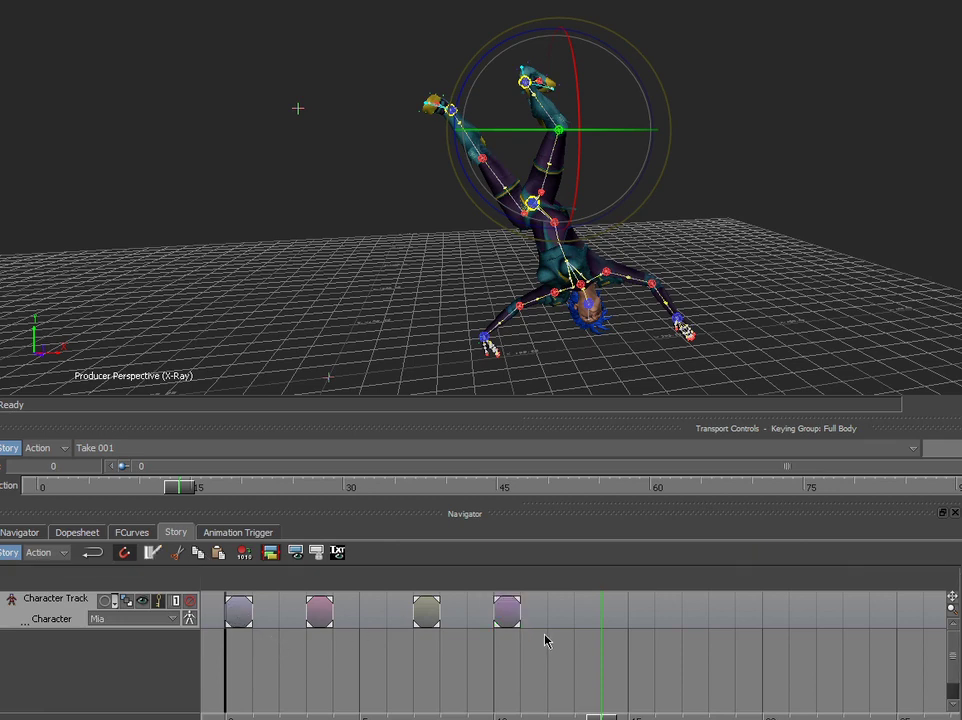
Plot the whole scene to the current take at 30 FPS with the Gimbal Killer rotation filter and Constant Key Reducer.
right_click(549, 624)
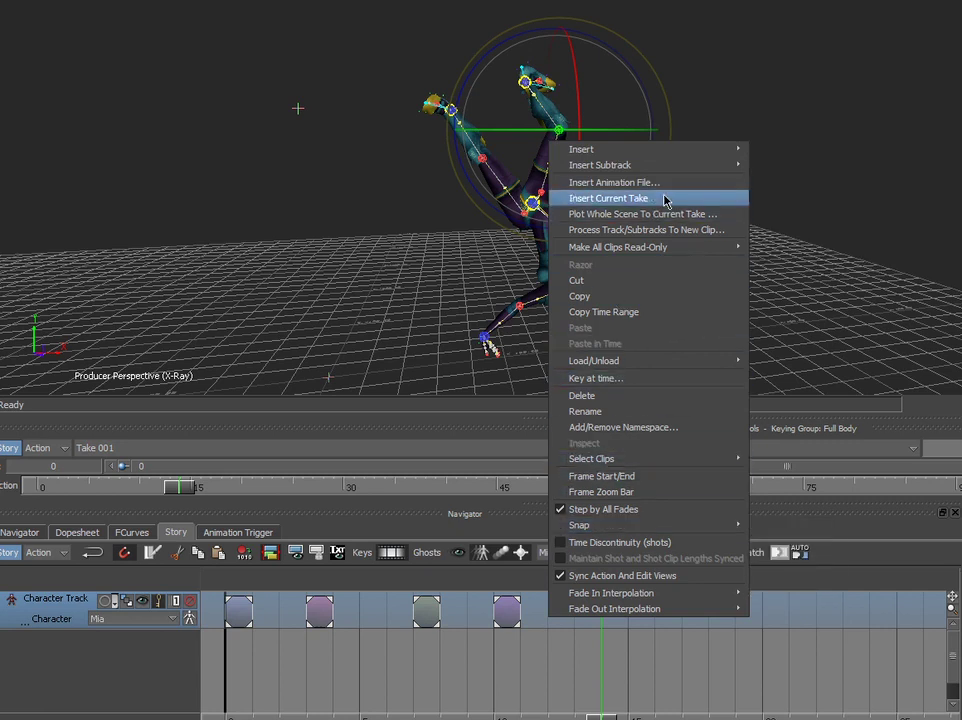
mouse_move(670, 168)
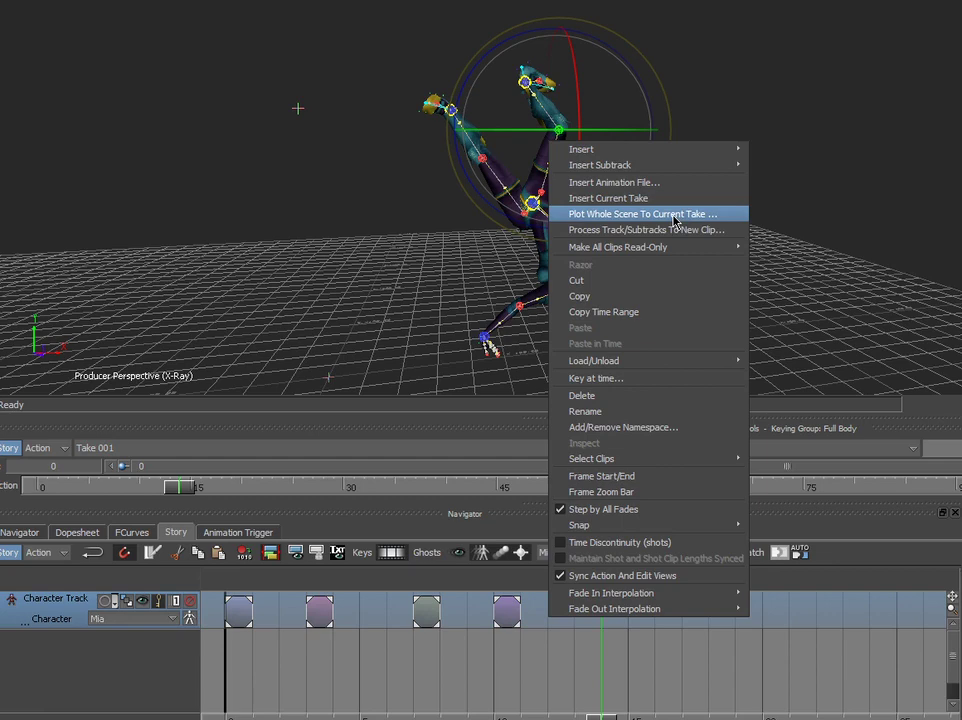
click(675, 216)
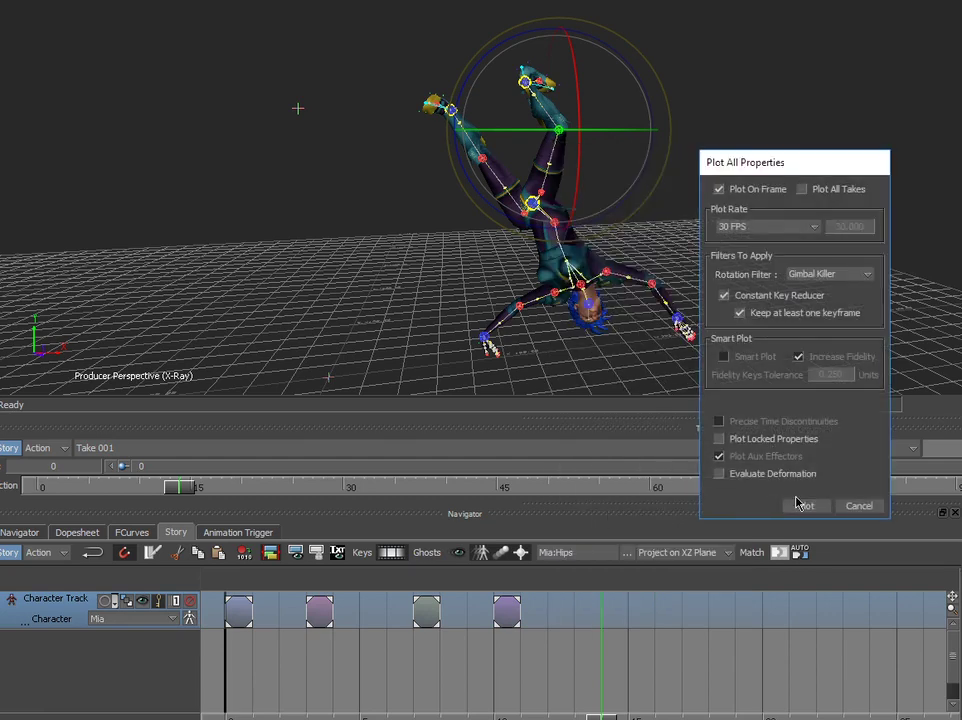
click(799, 504)
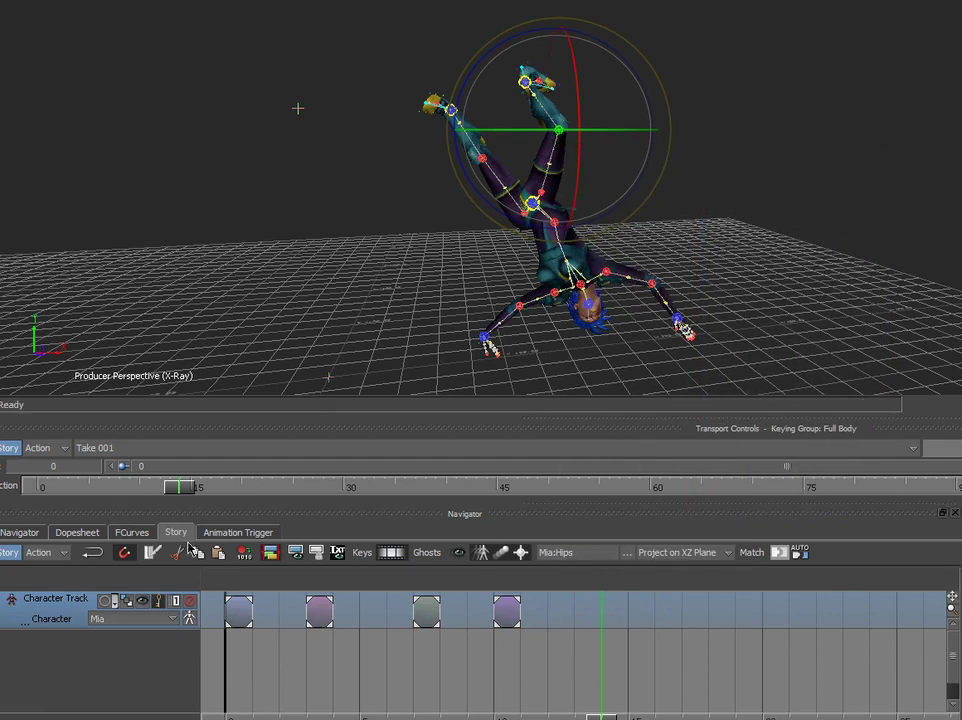
Inspect the right knee effector's translation function curves, framed to fit, and scrub through the plotted animation back to frame 0.
drag(180, 487, 79, 522)
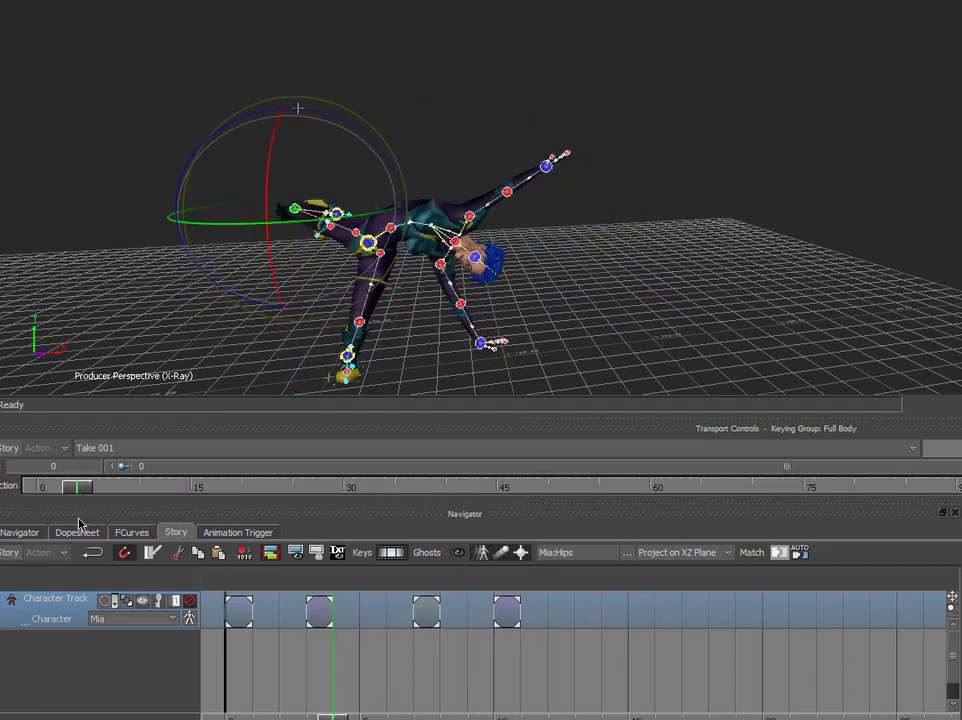
click(131, 532)
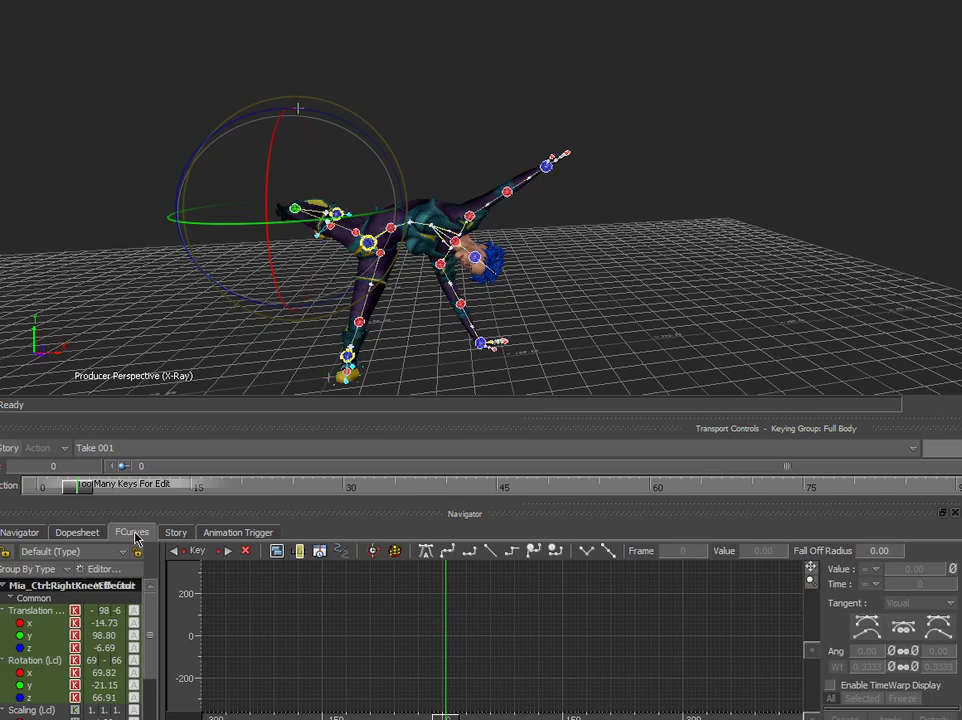
click(56, 612)
key(a)
ctrl+drag(539, 616, 477, 662)
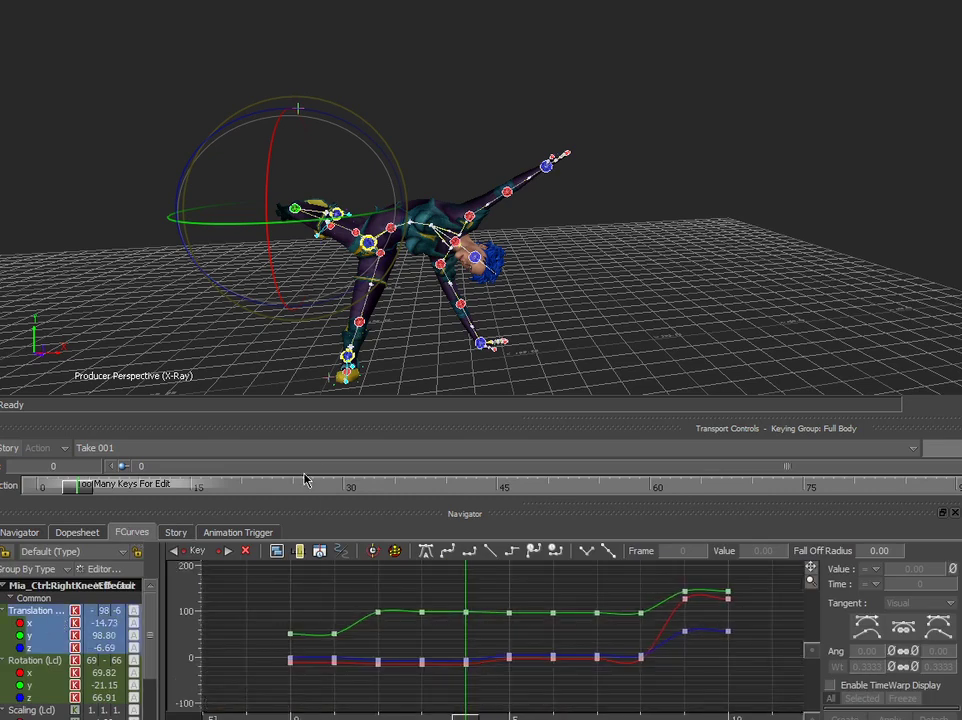
drag(72, 487, 454, 518)
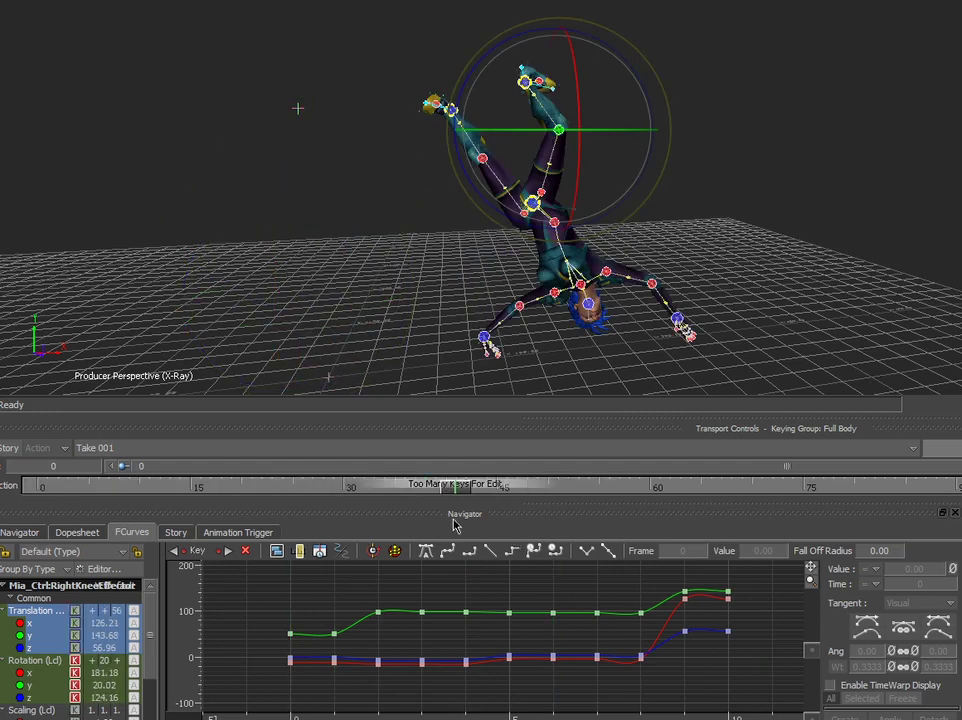
click(466, 612)
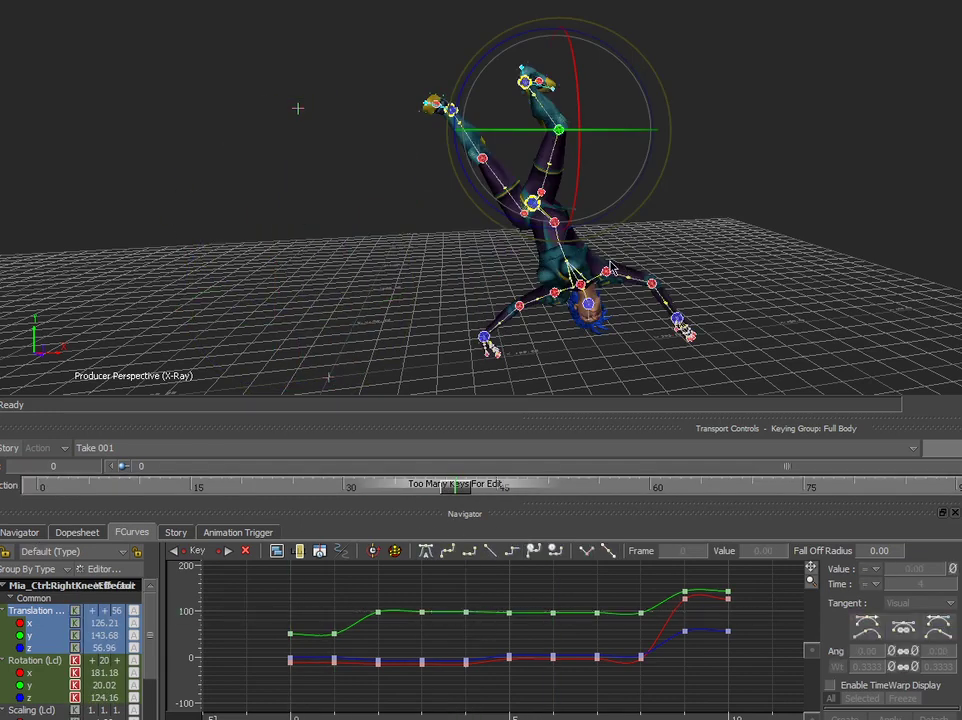
drag(455, 490, 28, 515)
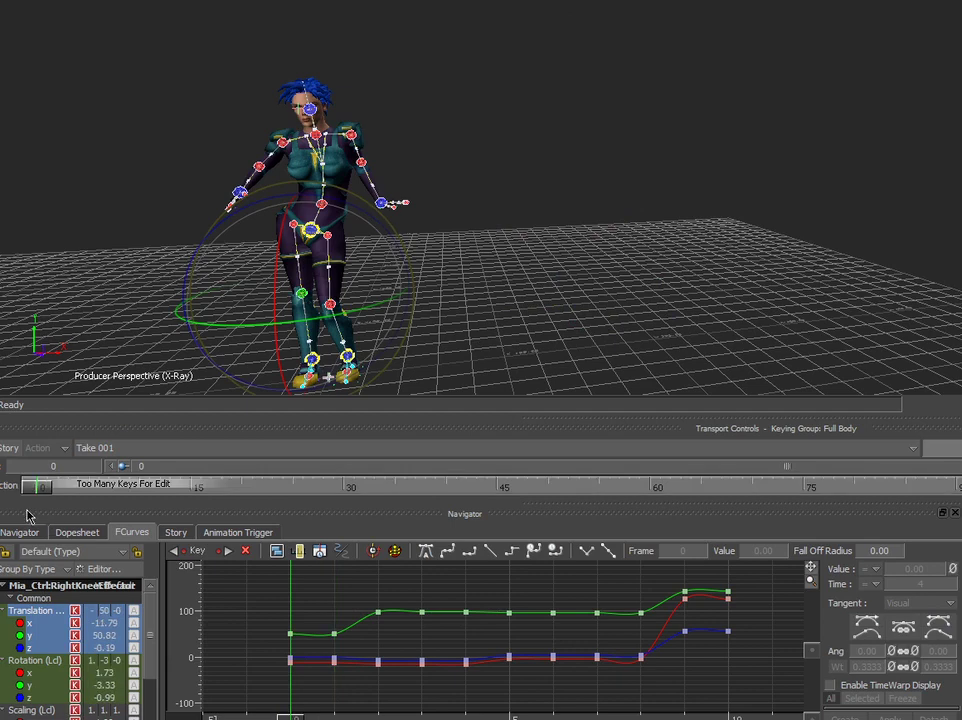
Return to the Story track and move the second, third and fourth pose clips to start at frames 2, 4 and 6.
click(200, 533)
click(176, 532)
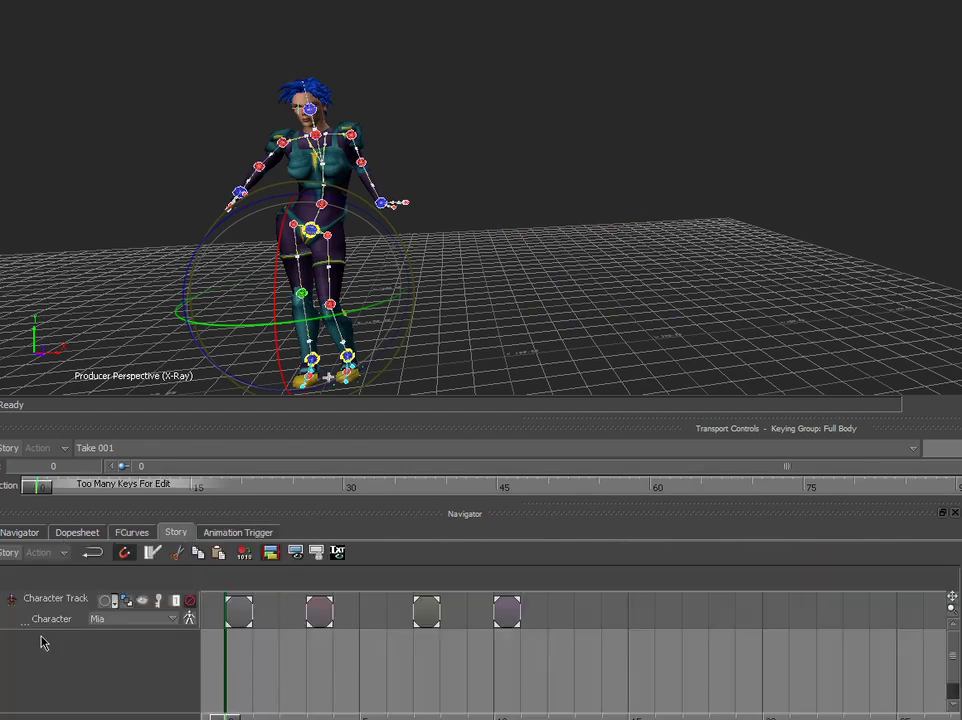
drag(320, 621, 288, 621)
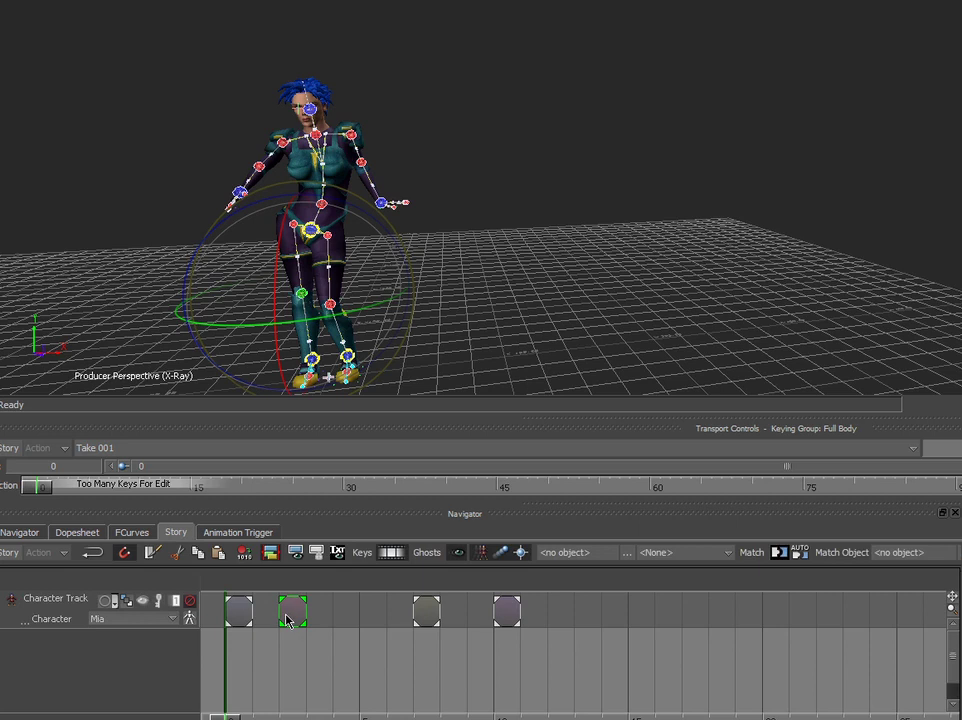
drag(416, 610, 335, 610)
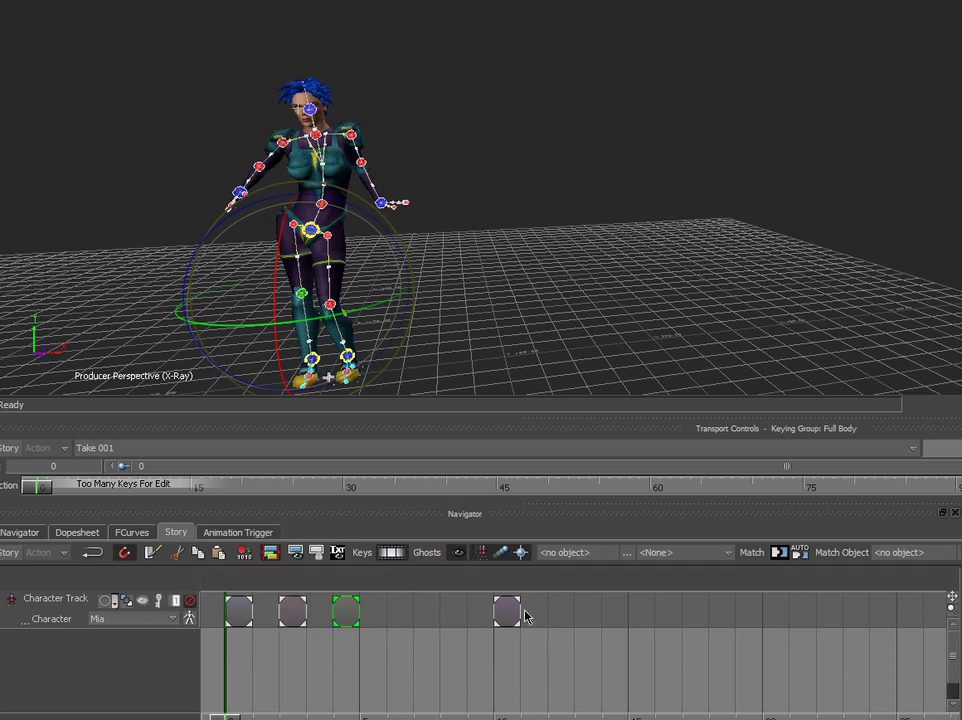
drag(520, 612, 410, 612)
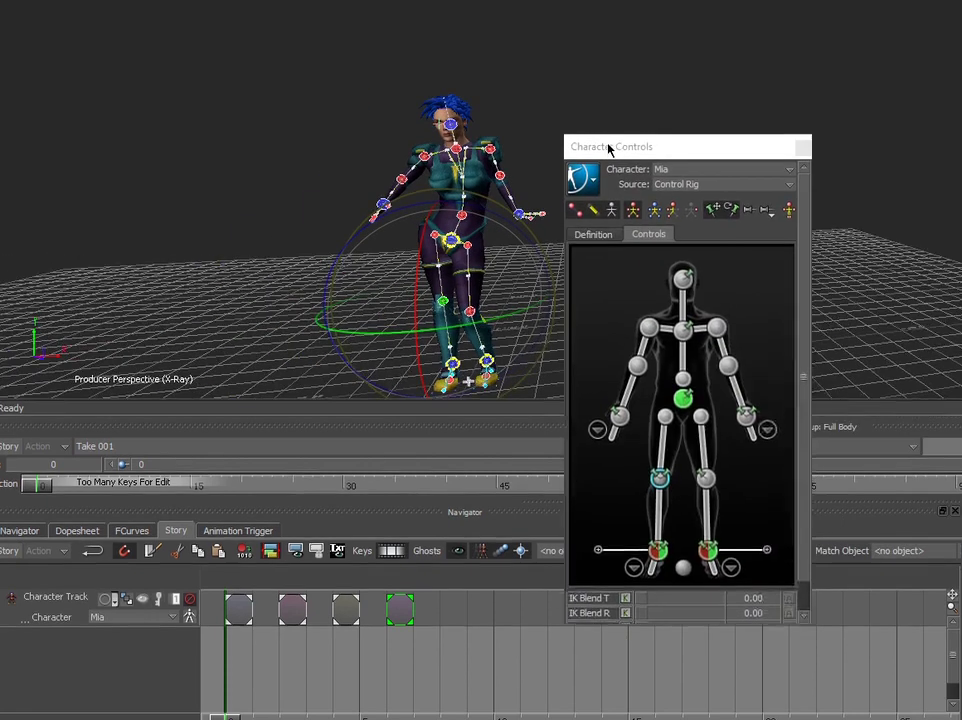
drag(610, 150, 655, 9)
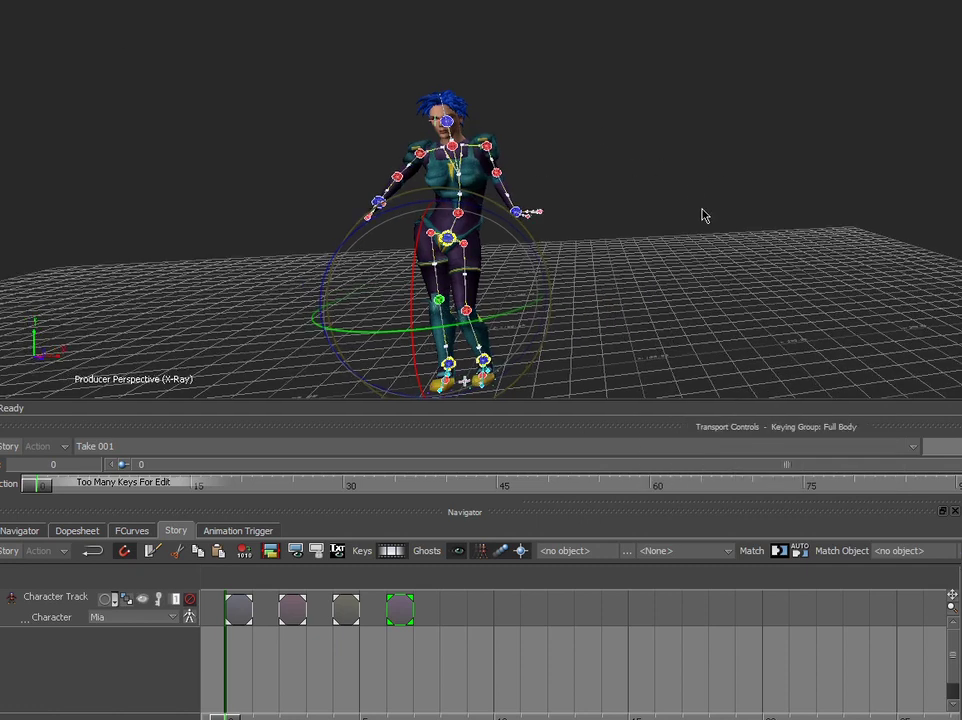